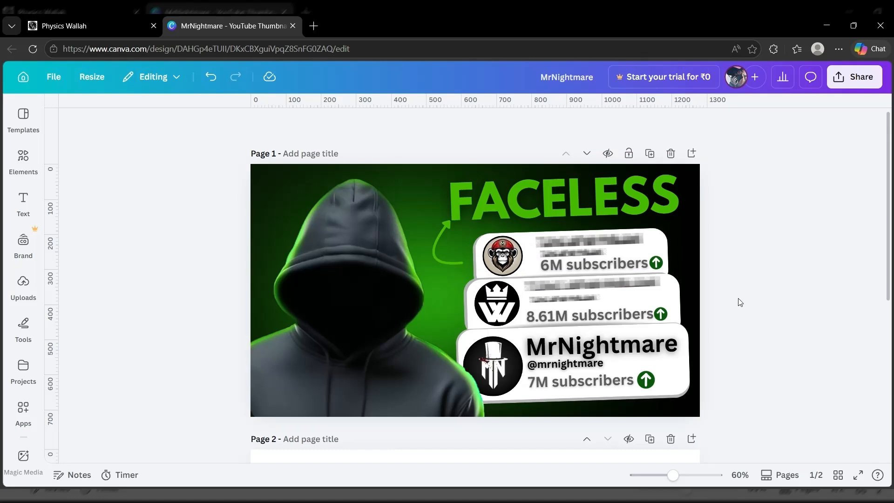
- Scroll down past the finished FACELESS thumbnail to reveal the blank Page 2
scroll(741, 302, "down", 5)
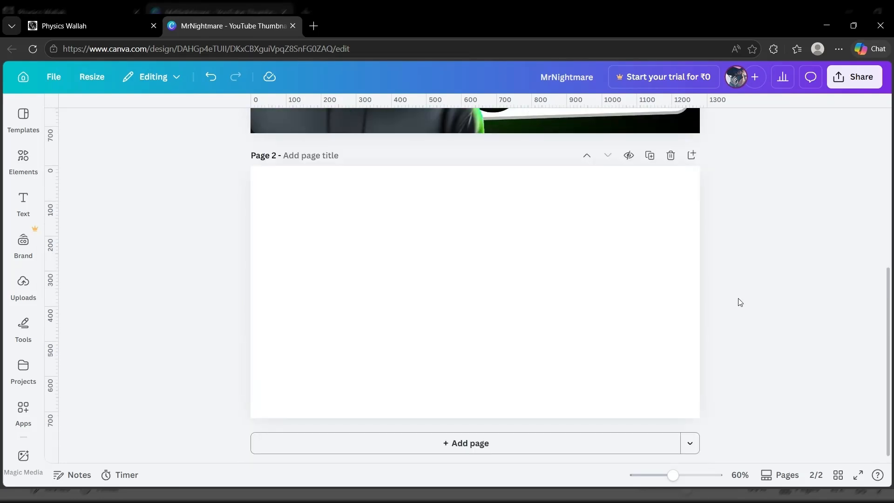
- Add the uploaded green gradient image to the empty second page
left_click(437, 295)
left_click(24, 296)
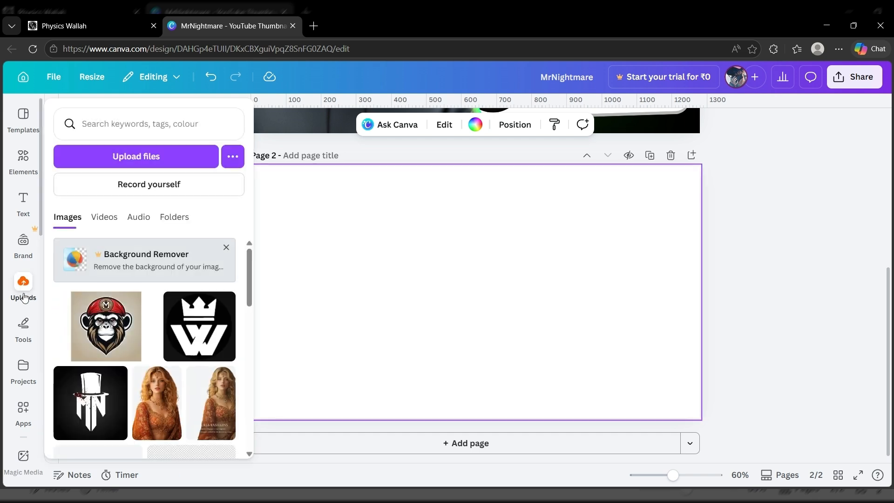
scroll(160, 344, "down", 3)
left_click(95, 364)
left_click_drag(465, 273, 375, 218)
- Crop and stretch the green gradient so it covers the whole page
left_click(494, 124)
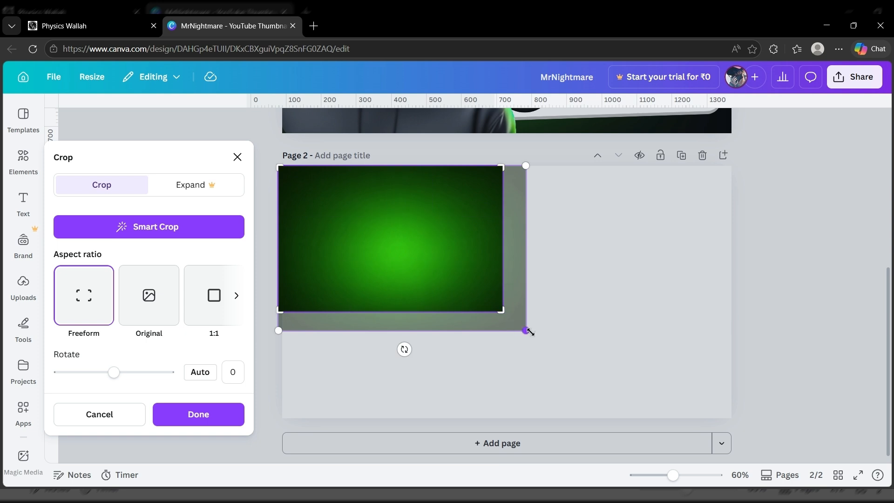
left_click_drag(573, 352, 739, 421)
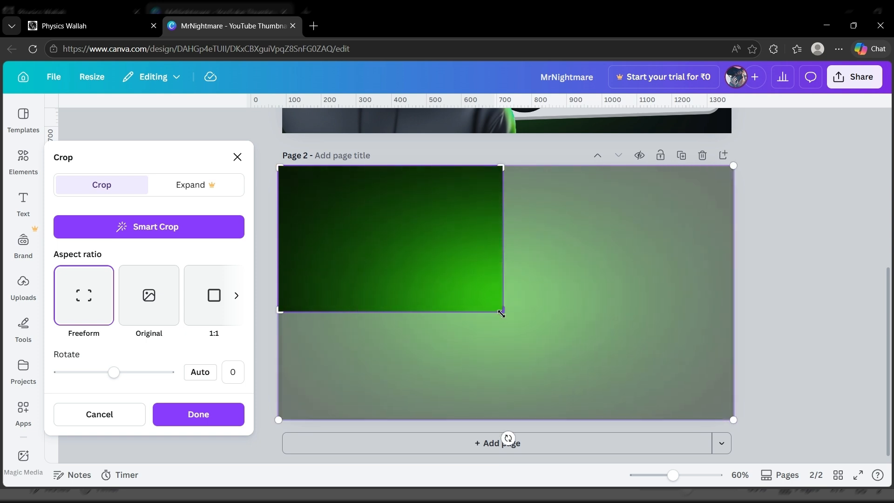
left_click_drag(501, 314, 734, 421)
left_click(740, 318)
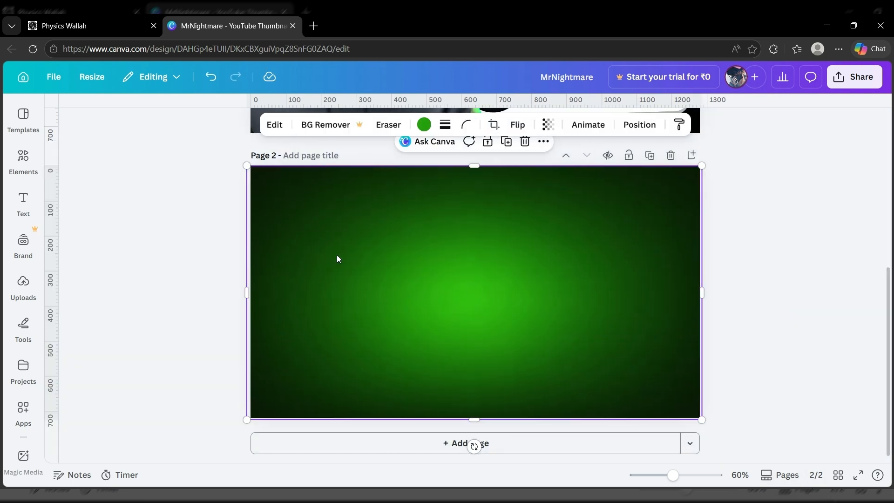
left_click(24, 285)
- Add the hooded-figure upload, enlarge it to full page height and position it on the left
left_click(171, 355)
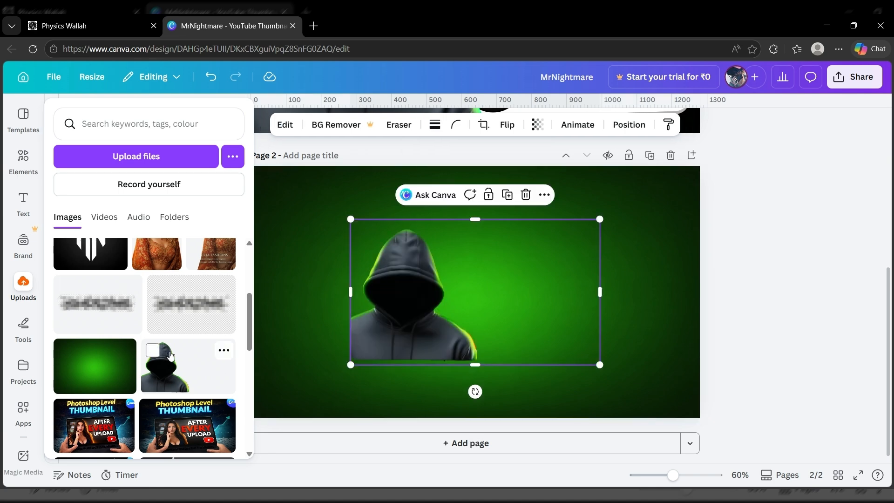
left_click_drag(351, 366, 250, 421)
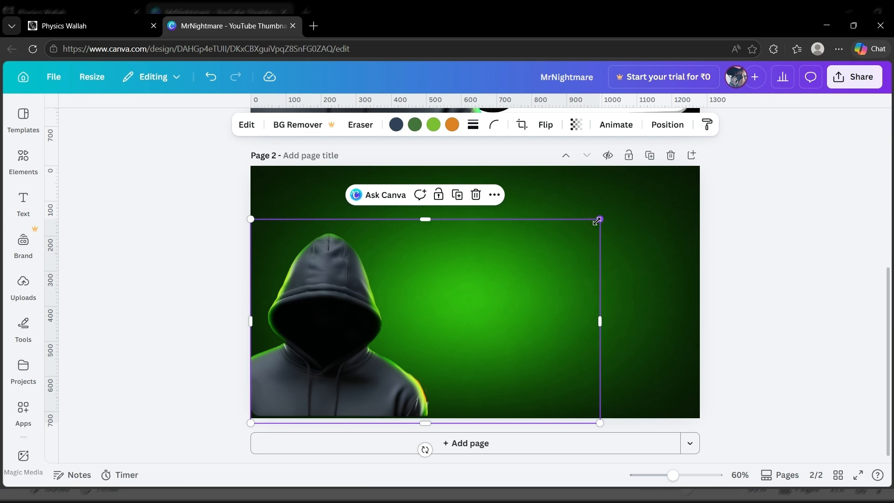
left_click_drag(598, 221, 709, 156)
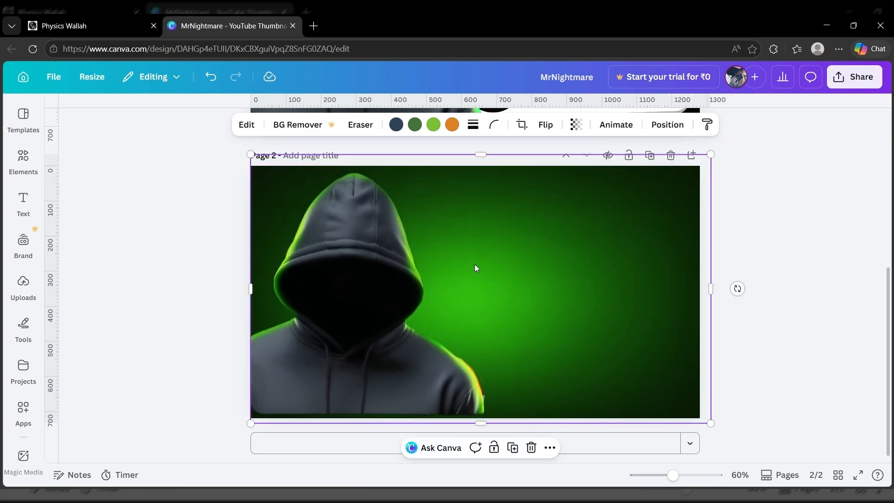
left_click_drag(468, 266, 466, 273)
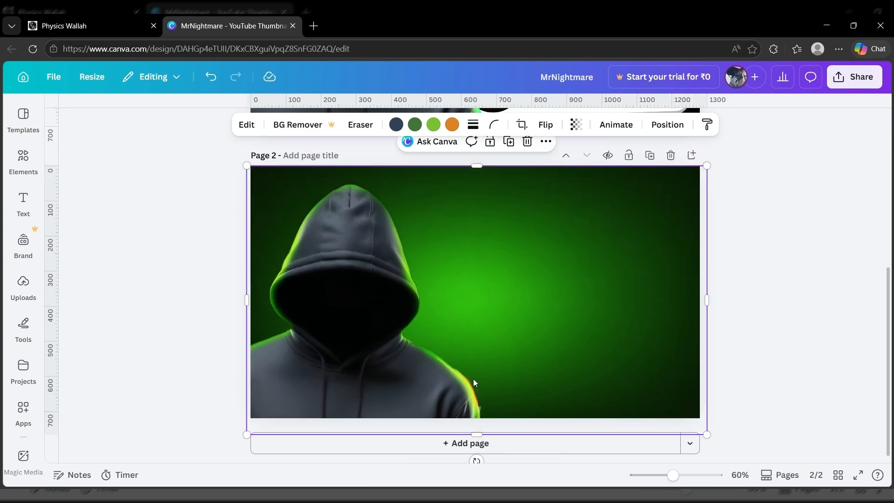
left_click_drag(244, 164, 234, 157)
left_click_drag(705, 158, 715, 153)
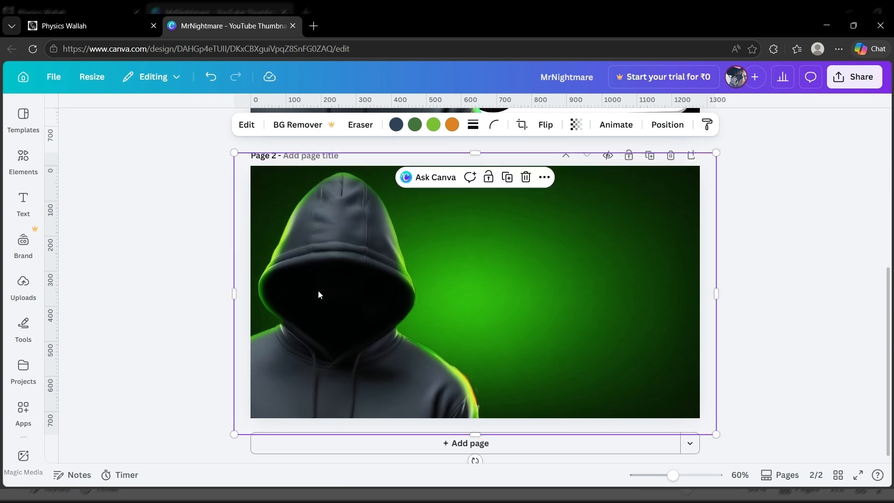
left_click_drag(317, 290, 324, 293)
left_click(777, 275)
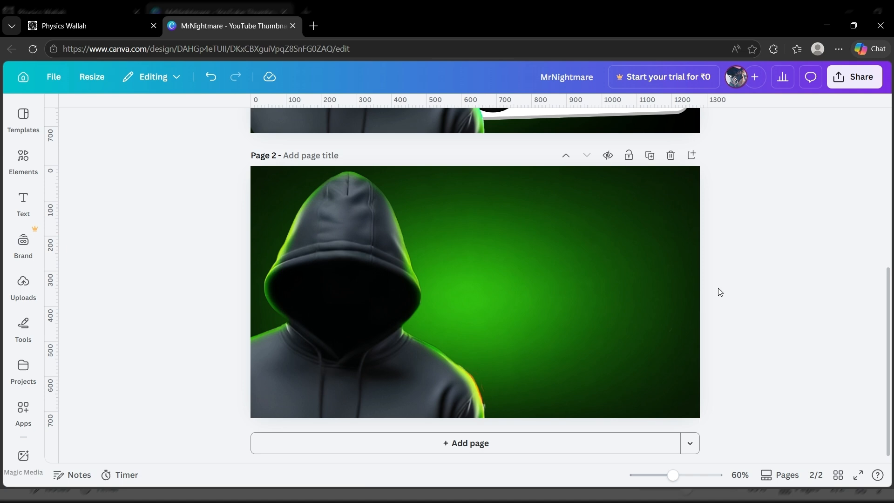
- Add a white wide rectangle with rounded corners (rounding 38) beside the hood
left_click(532, 295)
key("Escape")
key("r")
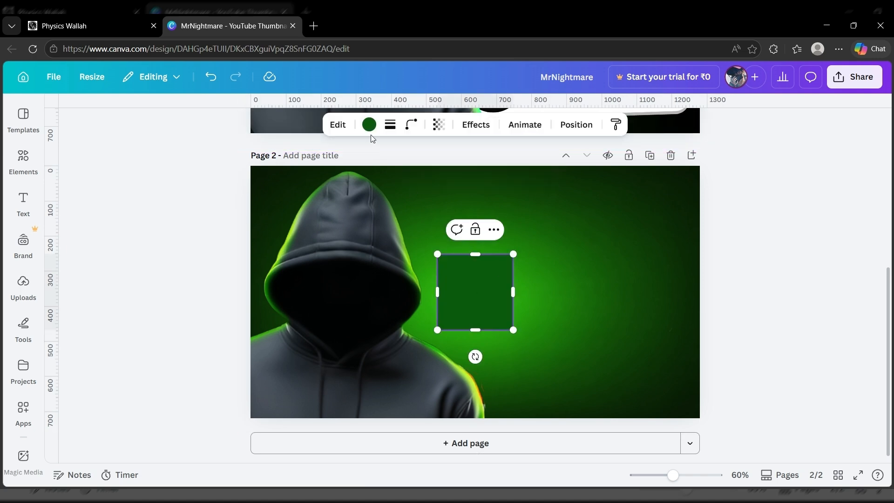
left_click(368, 124)
left_click(91, 227)
left_click_drag(545, 292, 619, 273)
left_click(411, 125)
left_click_drag(350, 172, 363, 175)
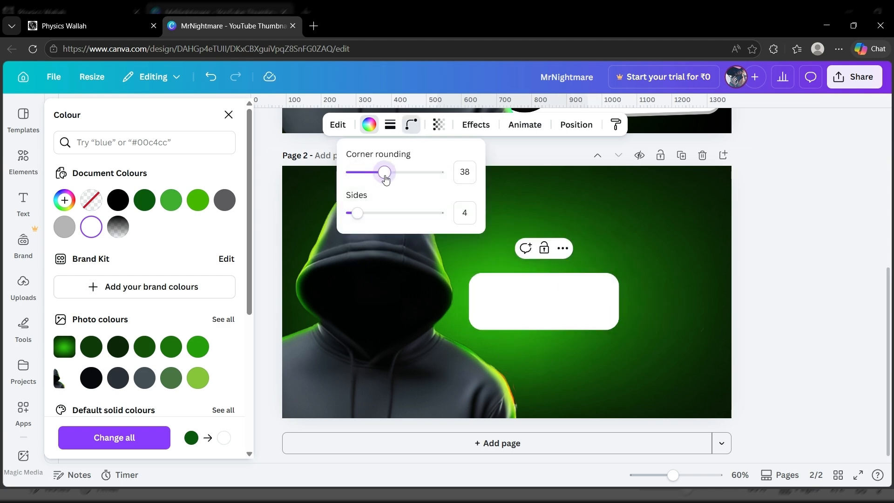
left_click(580, 230)
- Duplicate the rectangle as a light grey shadow behind it and group both
left_click(564, 294)
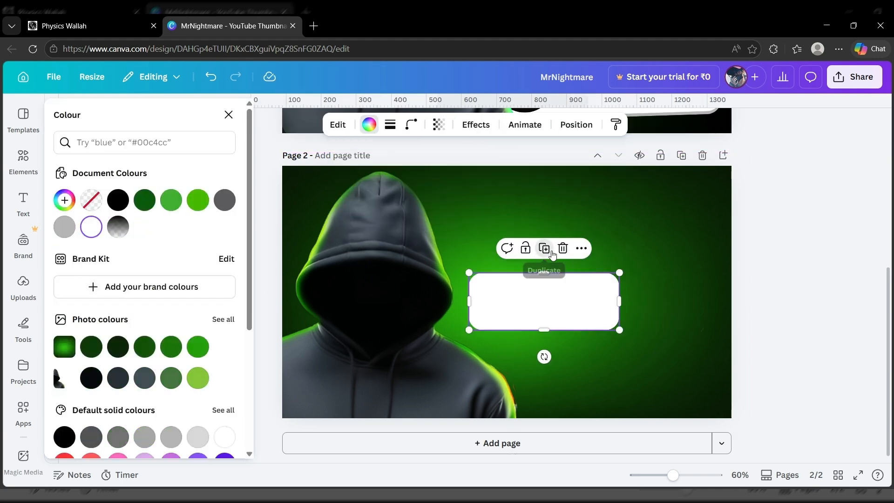
left_click(547, 250)
left_click_drag(576, 294, 571, 294)
left_click(64, 227)
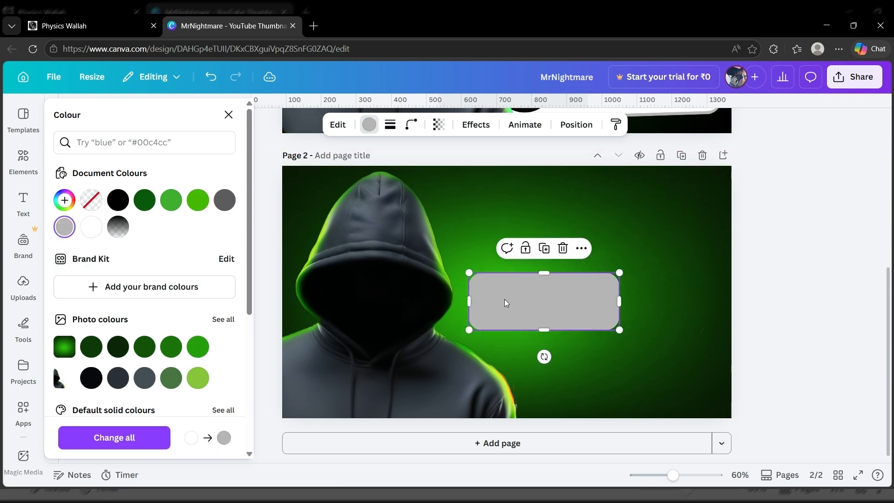
left_click_drag(505, 301, 502, 303)
left_click(575, 125)
left_click_drag(150, 213, 156, 252)
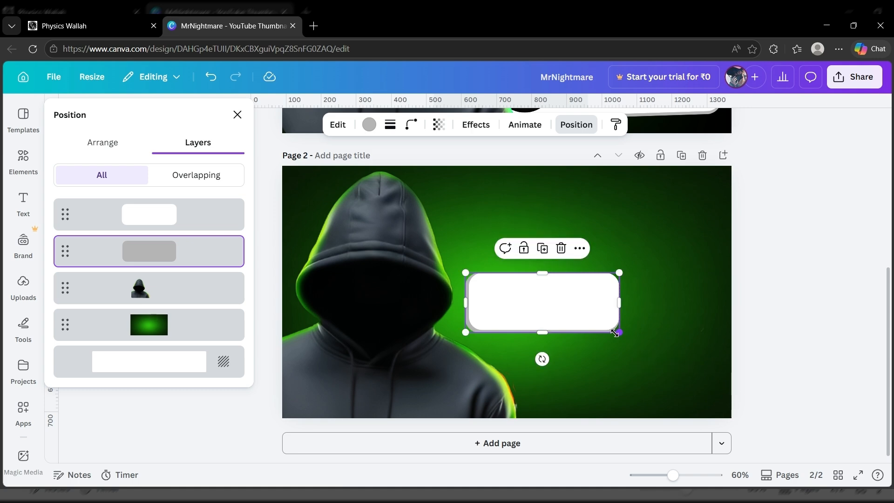
left_click(505, 248)
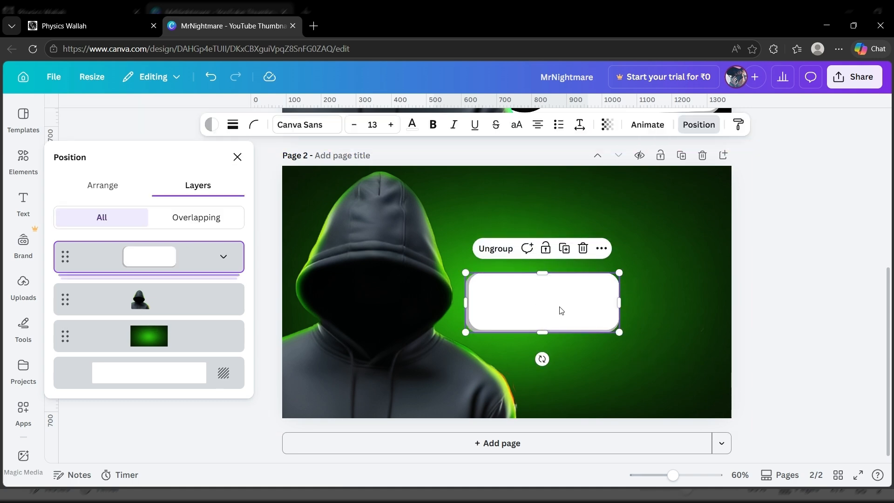
- Tilt the card about -2° on the right and add a wider copy below it
left_click_drag(559, 309, 625, 258)
left_click_drag(686, 288, 688, 255)
left_click_drag(611, 310, 610, 310)
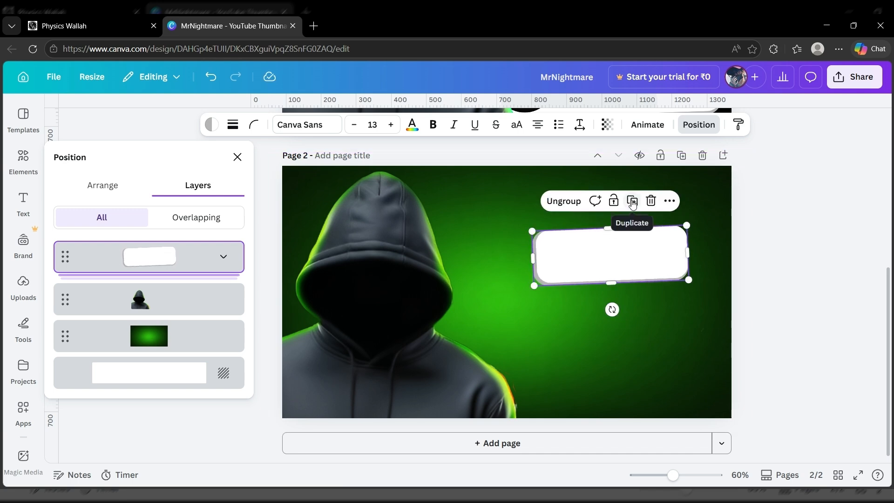
left_click(635, 200)
left_click_drag(611, 261, 606, 289)
left_click_drag(539, 294, 505, 302)
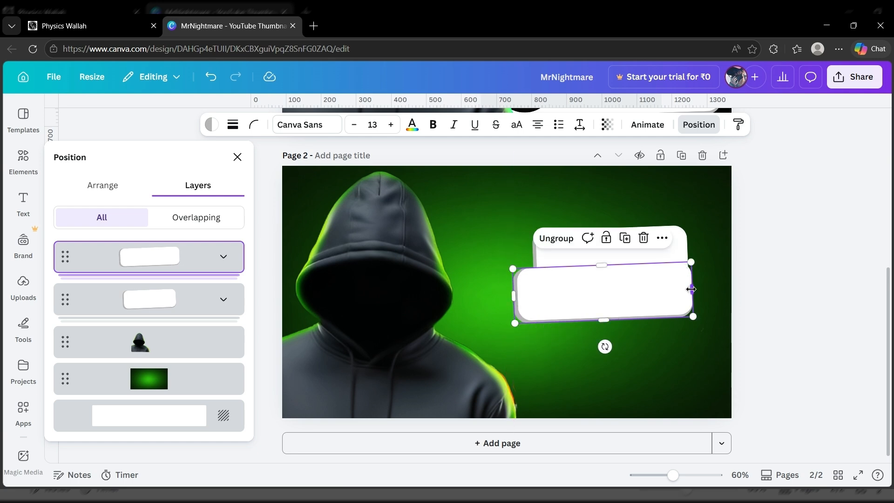
left_click_drag(691, 289, 712, 288)
left_click_drag(658, 301, 659, 307)
left_click(605, 230)
left_click_drag(609, 228, 609, 224)
- Add a third, widest card at the bottom and align the three stacked cards
left_click(605, 321)
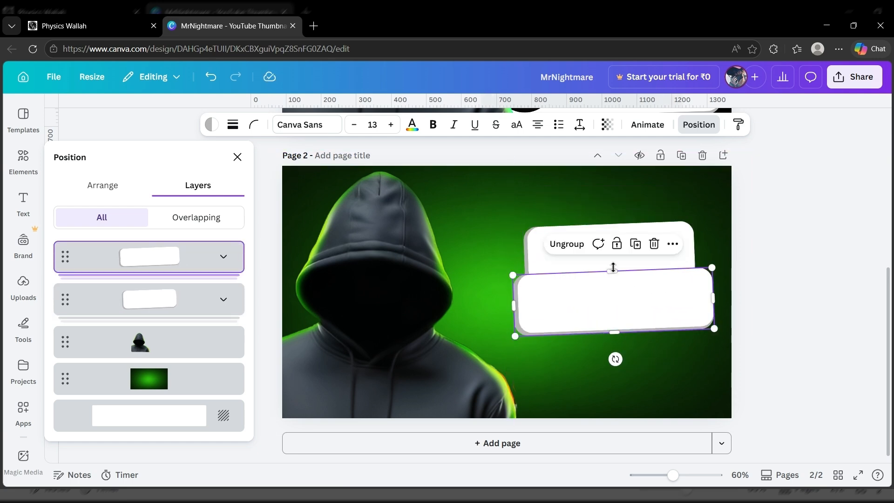
left_click(636, 244)
left_click_drag(634, 301, 634, 342)
left_click_drag(522, 359, 497, 360)
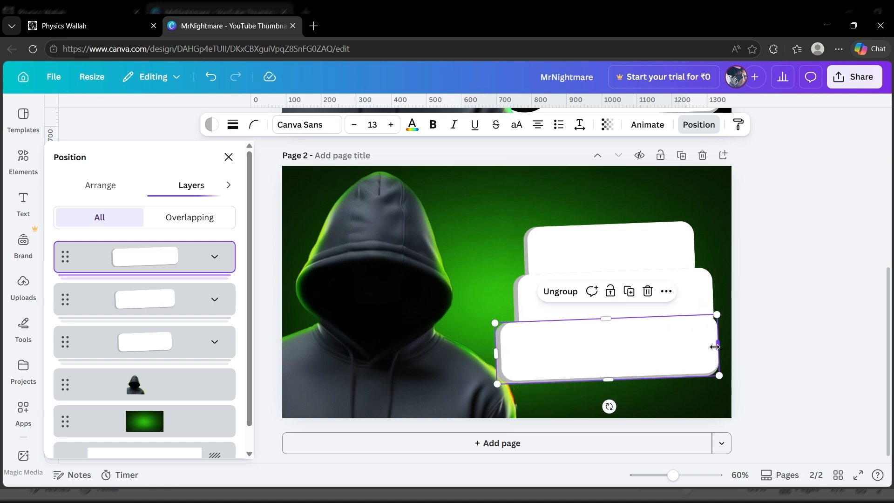
left_click_drag(615, 379, 616, 387)
left_click_drag(628, 353, 629, 360)
left_click_drag(694, 301, 694, 304)
left_click_drag(669, 234, 674, 234)
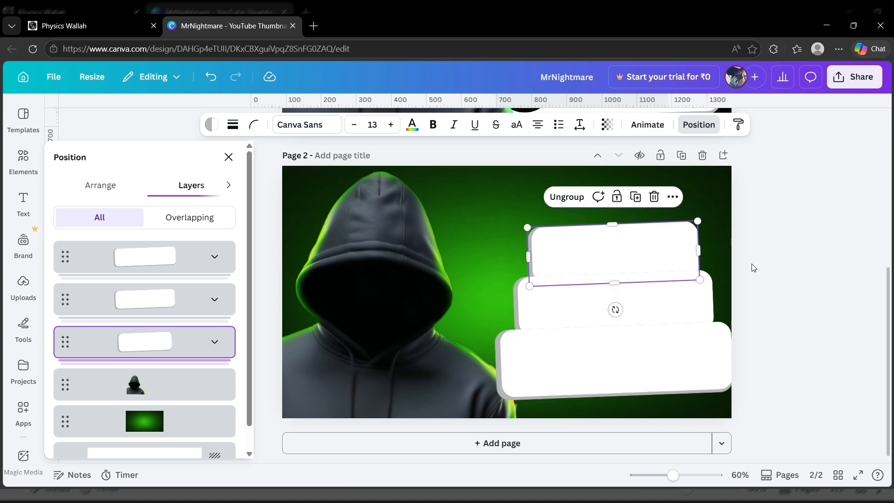
left_click(753, 266)
left_click(23, 161)
- Search 'circle' in Elements and fit a circle frame into the bottom card
left_click(124, 124)
type("circle")
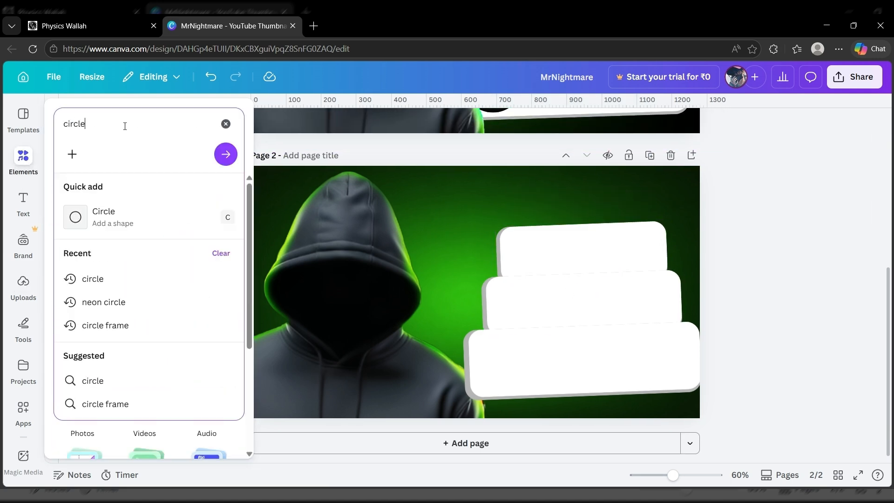
key("Return")
left_click(131, 435)
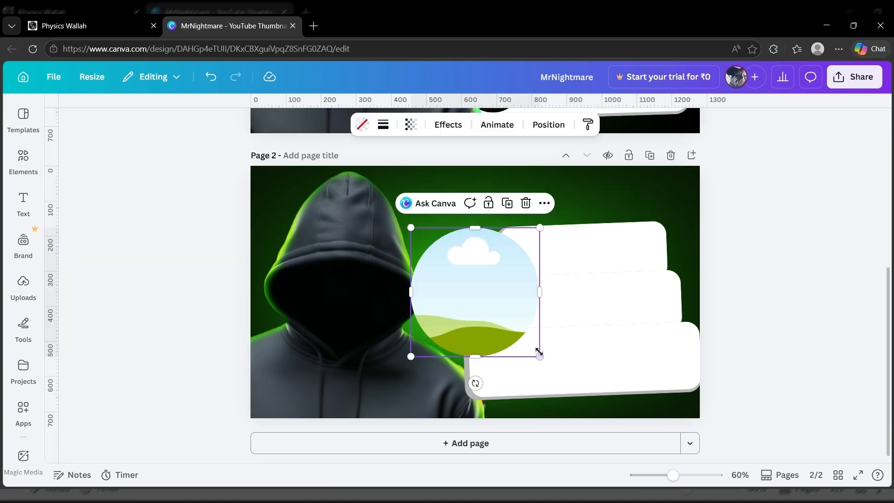
left_click_drag(539, 354, 502, 361)
left_click_drag(530, 333, 520, 303)
- Duplicate the circle frame into the middle and top cards
left_click(533, 314)
mouse_move(542, 278)
left_mouse_down()
mouse_move(491, 326)
mouse_move(536, 281)
left_mouse_up()
left_click(546, 256)
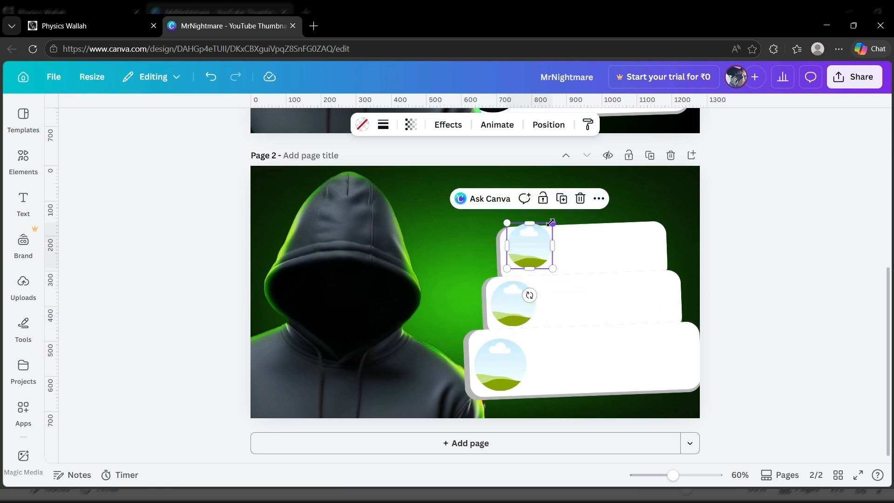
left_click_drag(552, 222, 529, 250)
- Add a bold, slightly tilted MrNightmare title on the bottom card
key("t")
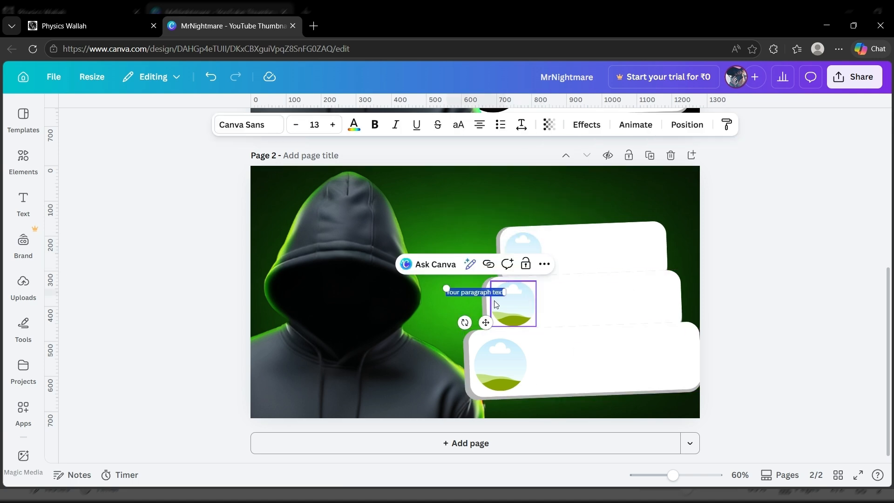
left_click_drag(494, 300, 557, 309)
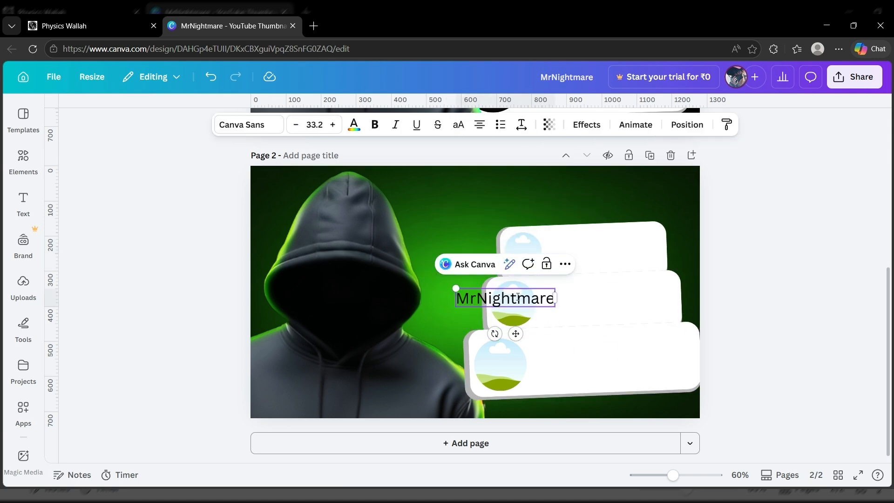
double_click(521, 299)
key("ctrl+b")
left_click_drag(516, 336, 592, 386)
left_click_drag(570, 388, 571, 389)
left_click_drag(633, 353, 669, 363)
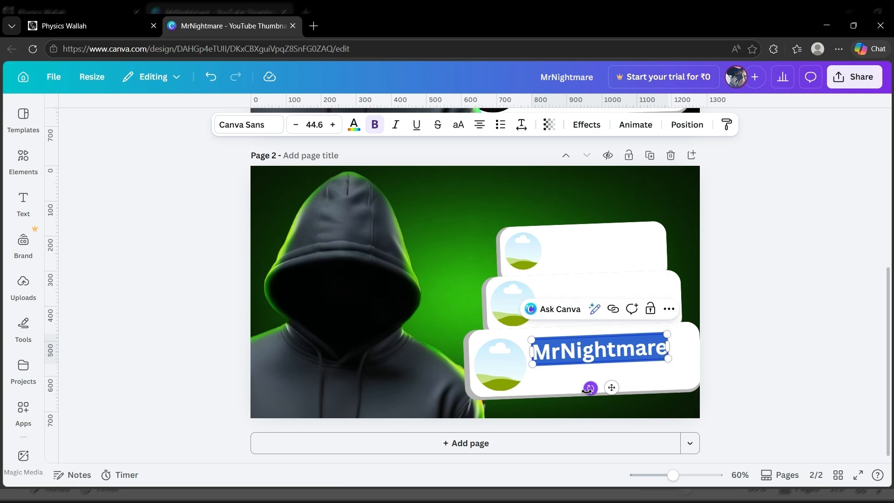
left_click_drag(591, 352, 580, 371)
- Duplicate the title into a smaller handle line beneath it and enlarge the title
left_click(649, 310)
double_click(572, 371)
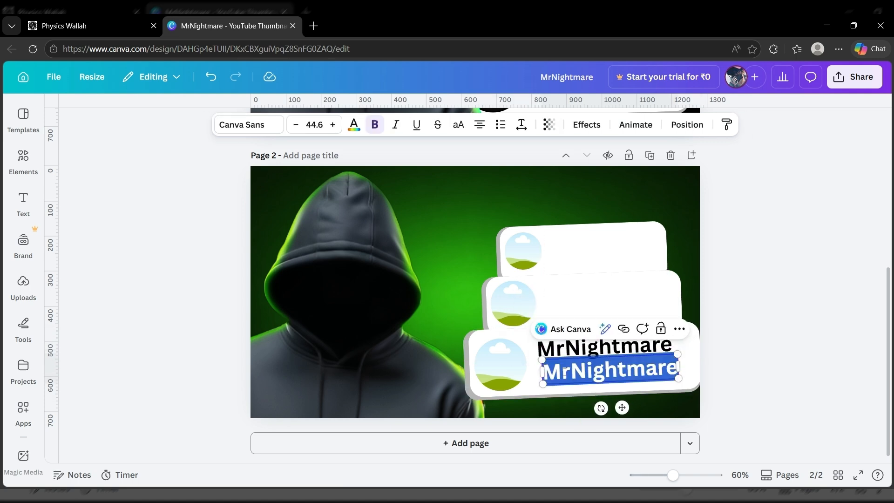
left_click(562, 373)
type("@mrn")
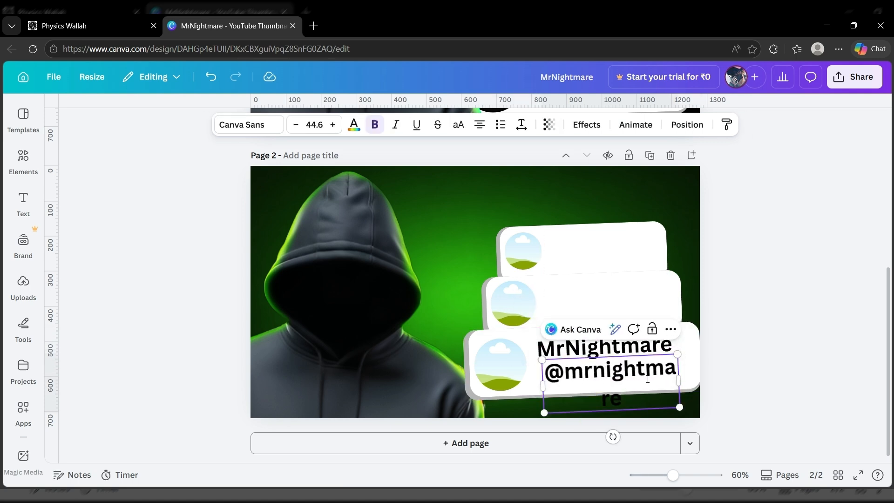
left_click_drag(678, 381, 616, 370)
left_click_drag(589, 396, 563, 405)
left_click(641, 383)
left_click_drag(610, 348, 663, 391)
- Add a grey '7M subscribers' line sized to fit on the bottom card
left_click(211, 77)
left_click(594, 370)
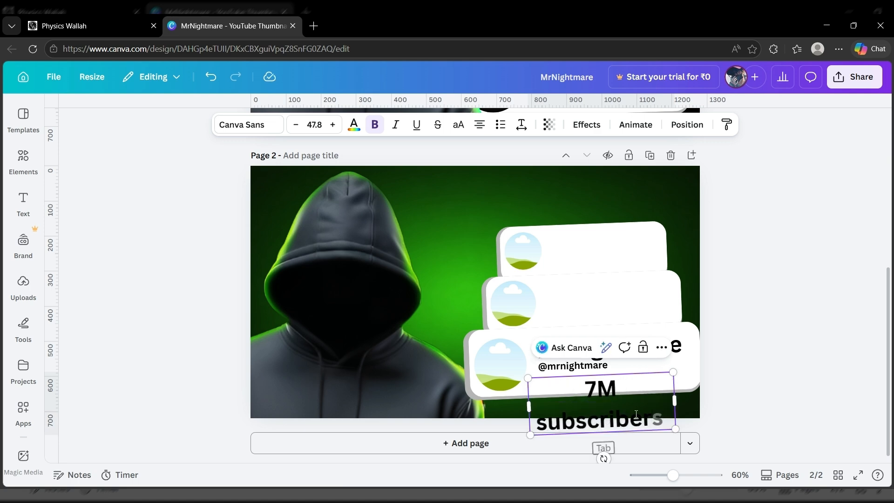
key("ctrl+a")
left_click(354, 124)
left_click(354, 124)
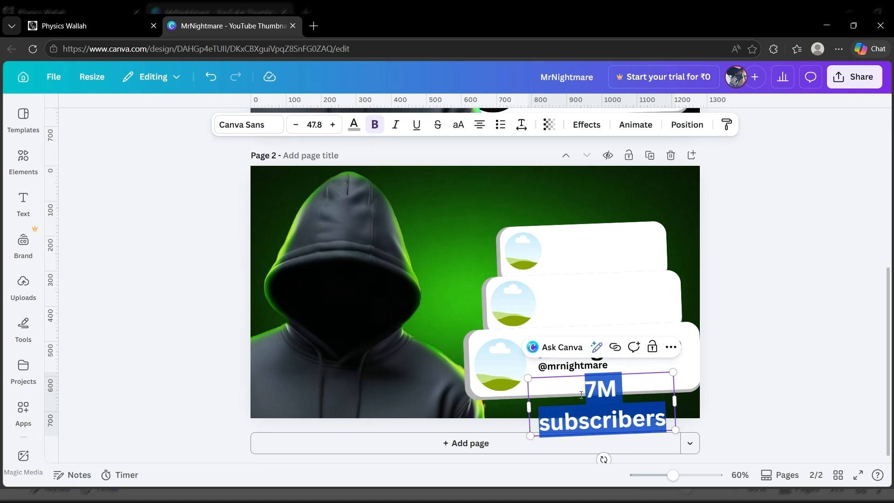
left_click(354, 124)
left_click(197, 242)
left_click_drag(561, 407, 523, 409)
left_click_drag(523, 380, 597, 389)
left_click_drag(663, 429, 615, 410)
left_click(756, 393)
left_click(674, 379)
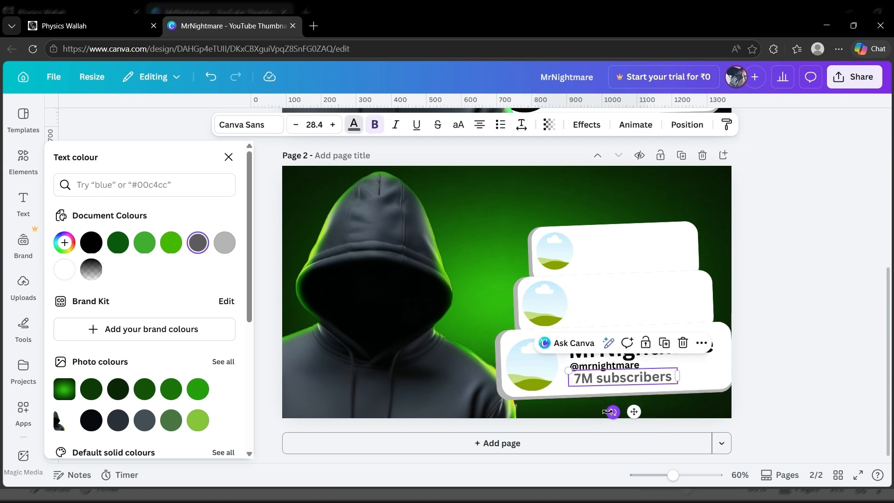
- Add the uploaded name image, crop its top and bottom, and enlarge it
double_click(640, 347)
left_click(586, 125)
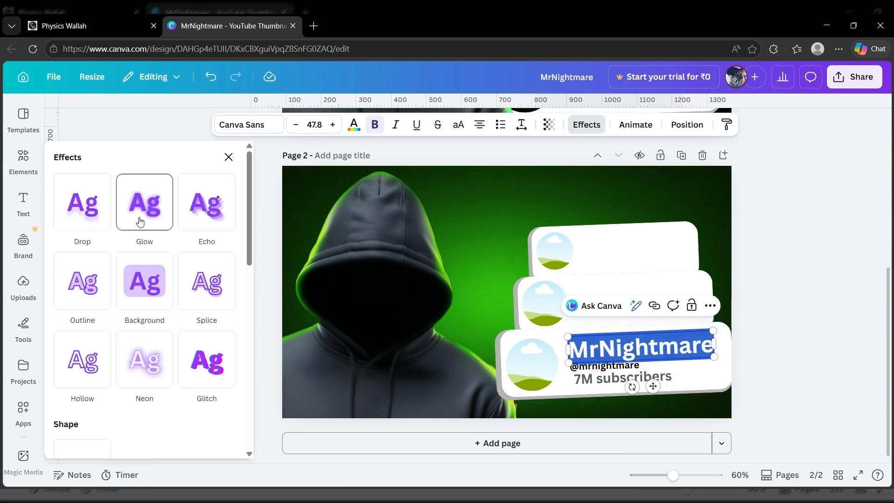
left_click(229, 158)
left_click(666, 378)
mouse_move(23, 287)
left_click(83, 276)
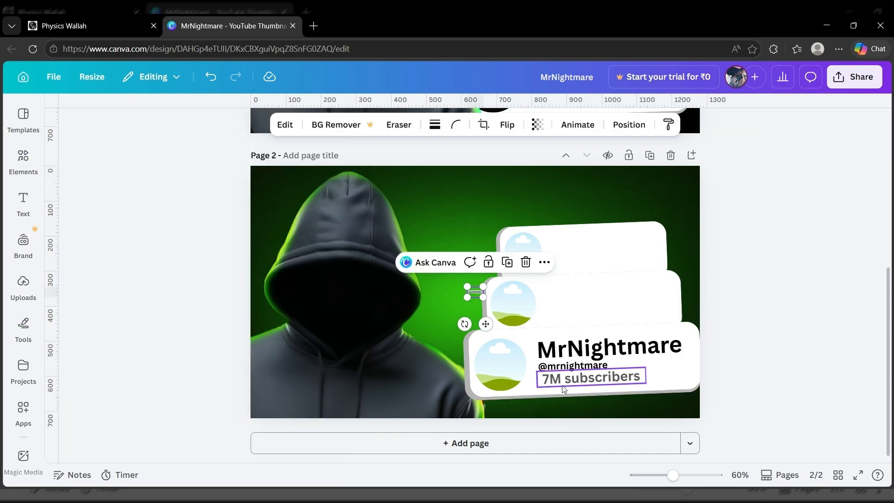
left_click_drag(483, 297, 566, 352)
left_click_drag(517, 286, 516, 307)
left_click_drag(516, 352, 517, 331)
left_click_drag(565, 330, 634, 302)
- Shrink, crop and place the name image on the middle card
left_click_drag(597, 333, 598, 333)
left_click_drag(678, 305, 629, 298)
left_click(484, 124)
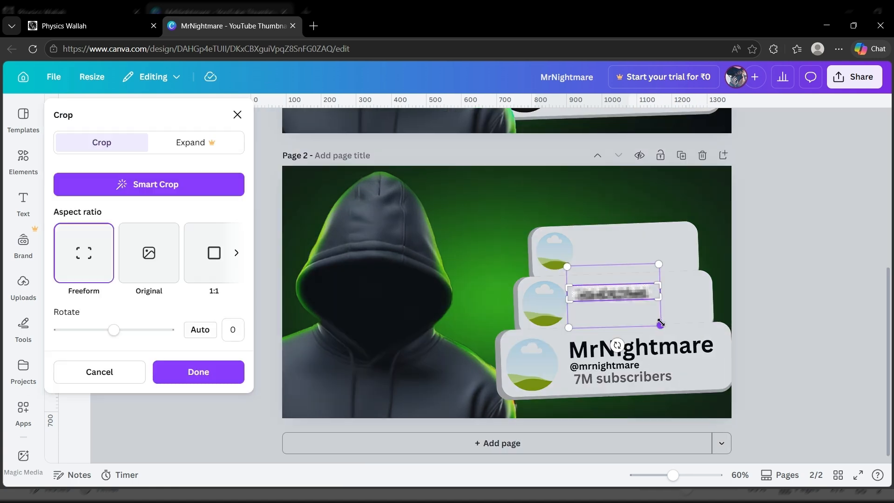
left_click_drag(660, 323, 686, 322)
left_click(198, 372)
left_click_drag(595, 293, 607, 311)
- Enlarge the subscriber text and copy it onto the middle card as '8.61M subscribers'
left_click(583, 379)
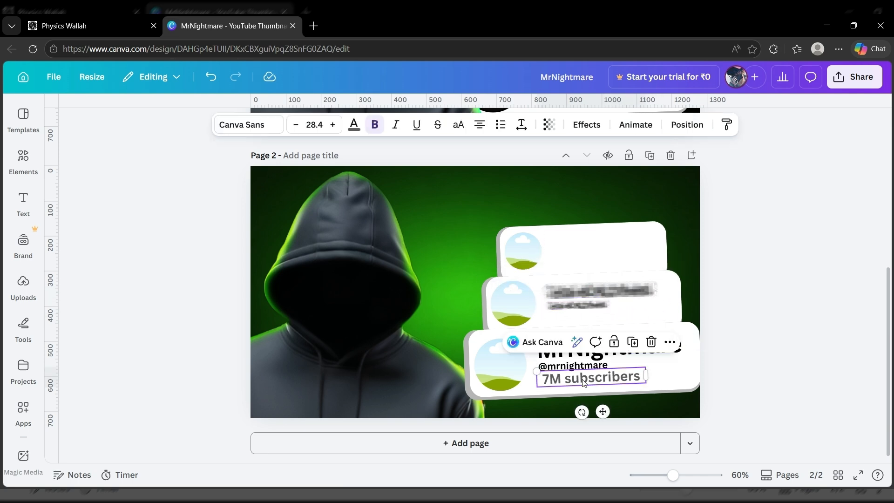
left_click(333, 125)
left_click(332, 125)
left_click(333, 125)
left_click(332, 125)
left_click_drag(646, 383, 658, 381)
left_click_drag(592, 378, 591, 315, "alt")
left_click(552, 318)
type(".61M subscribers")
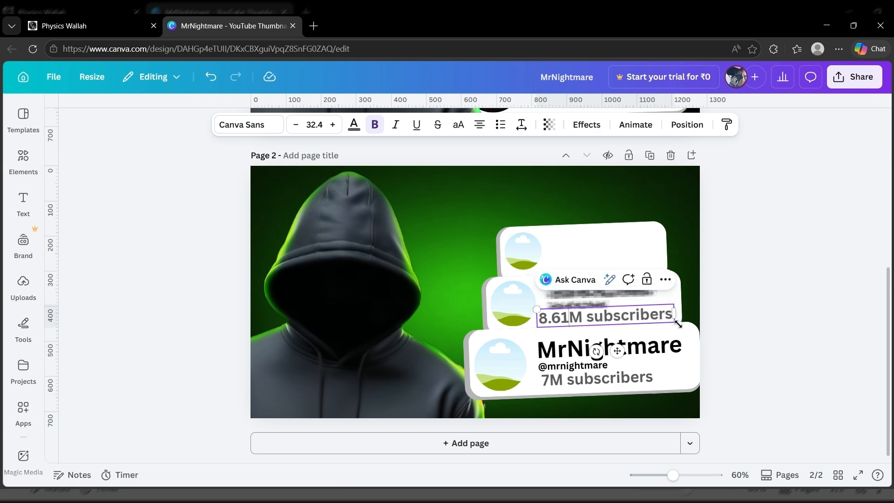
left_click(720, 330)
left_click_drag(619, 349, 569, 265)
- Copy the subscriber line to the top card for 6M and duplicate the name image upward
left_click(606, 317)
left_click(647, 278)
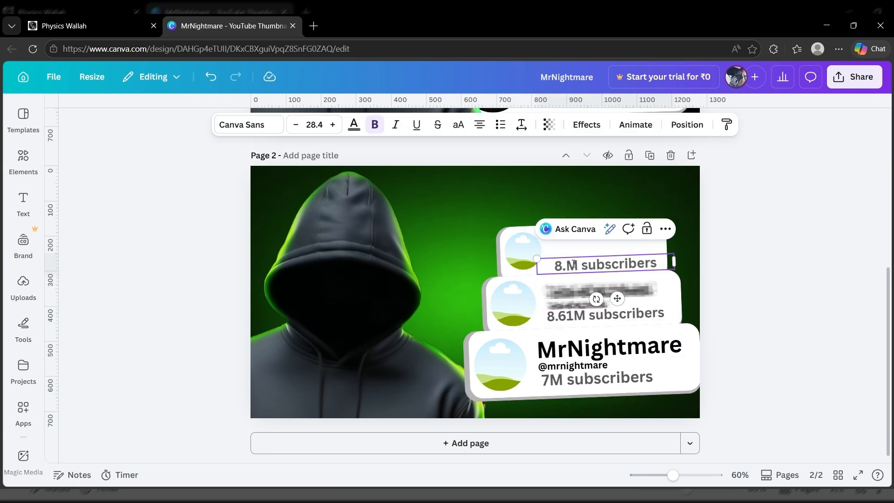
left_click_drag(674, 268, 647, 267)
left_click(620, 289)
left_click_drag(605, 295, 647, 232)
left_click(628, 256)
- Duplicate the middle card's handle image onto the top card and fit it in place
left_click_drag(603, 270, 602, 264)
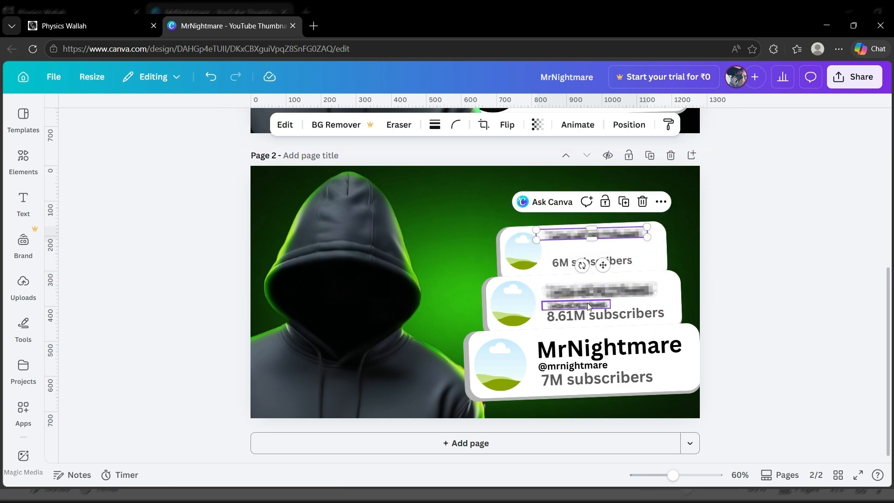
left_click(591, 305)
left_click(609, 275)
left_click_drag(594, 341, 588, 278)
left_click_drag(609, 242, 596, 244)
left_click_drag(580, 279, 588, 277)
left_click(601, 262)
left_click_drag(646, 252, 618, 257)
left_click_drag(569, 246, 567, 246)
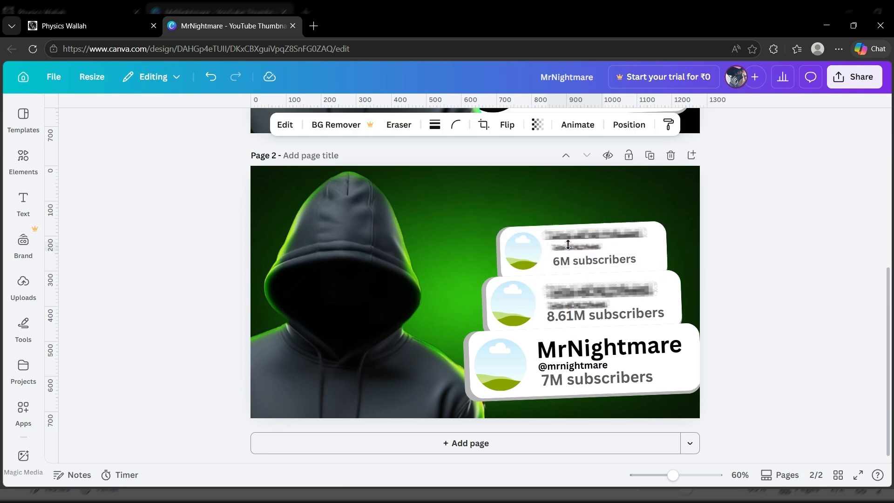
- Apply a Glow effect to the bottom card's MrNightmare title and adjust its intensity
left_click(569, 261)
left_click(567, 378)
left_click(564, 367)
double_click(669, 351)
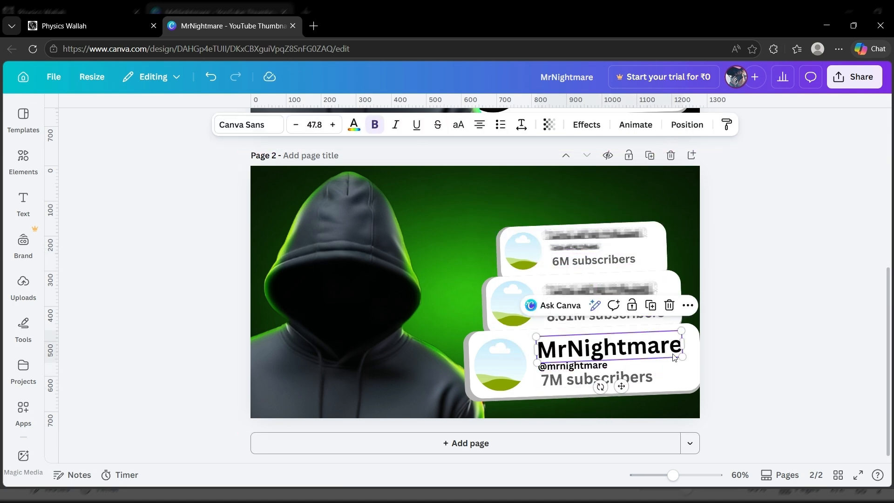
left_click(588, 111)
double_click(652, 349)
left_click(587, 125)
left_click(146, 223)
left_click_drag(107, 280, 163, 281)
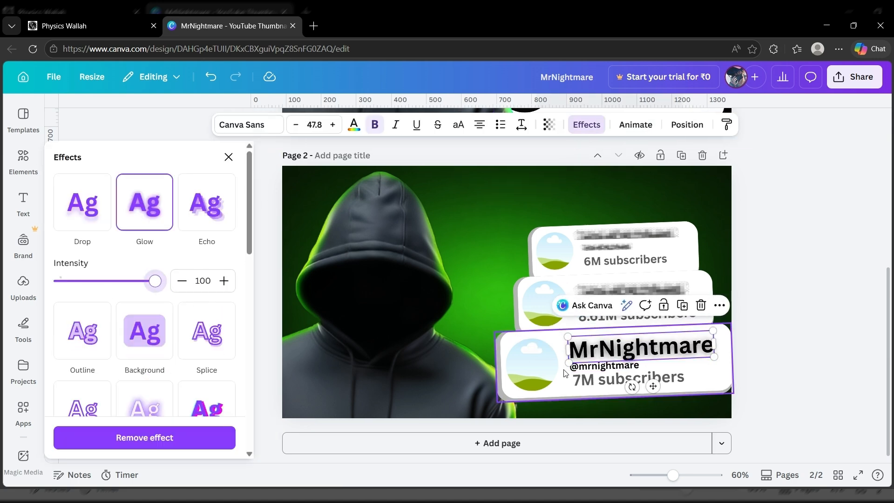
- Give the handle, 7M, 8.61M and 6M subscriber texts a Glow at intensity 40
left_click(572, 367)
left_click(146, 217)
left_click(581, 380)
left_click_drag(99, 282, 162, 281)
left_click(151, 216)
left_click(637, 315)
left_click(145, 214)
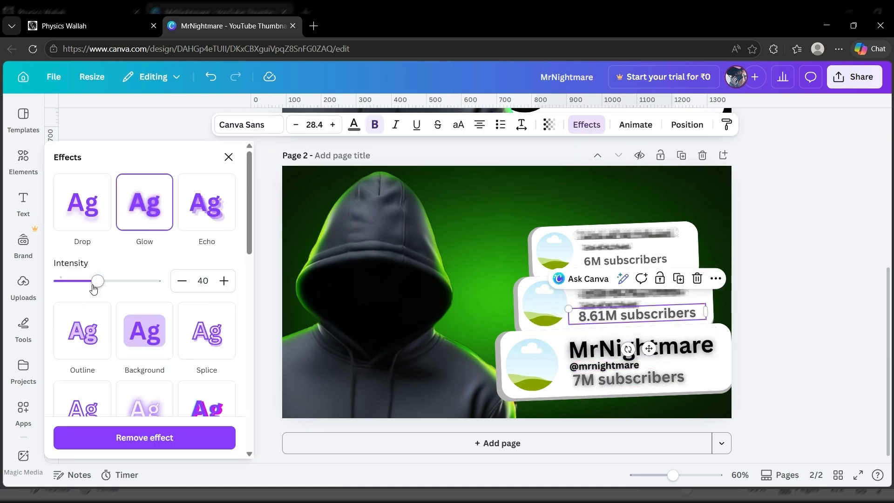
left_click(625, 260)
left_click_drag(98, 282, 163, 281)
left_click(135, 223)
left_click(453, 347)
left_click(23, 287)
- Drag the MN, W and monkey logos from Uploads into the bottom, middle and top card circles
scroll(173, 316, "up", 2)
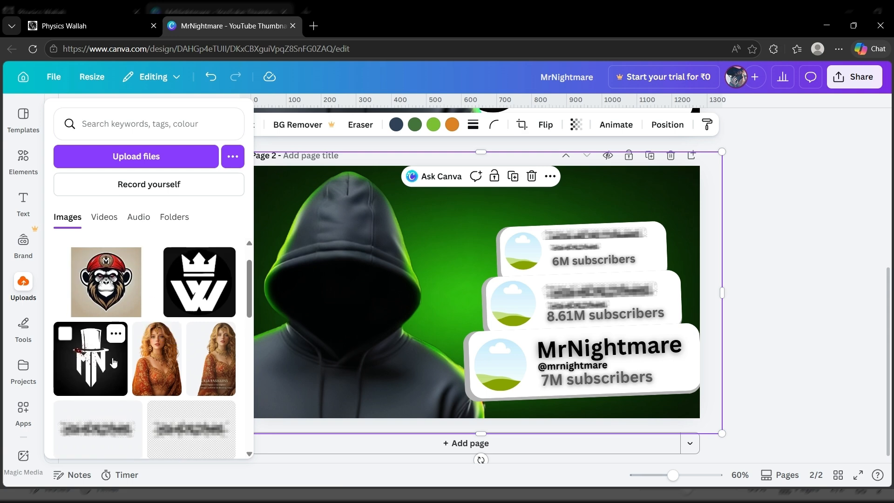
left_click_drag(113, 362, 505, 368)
mouse_move(24, 287)
left_click_drag(185, 277, 514, 304)
left_click_drag(91, 273, 528, 250)
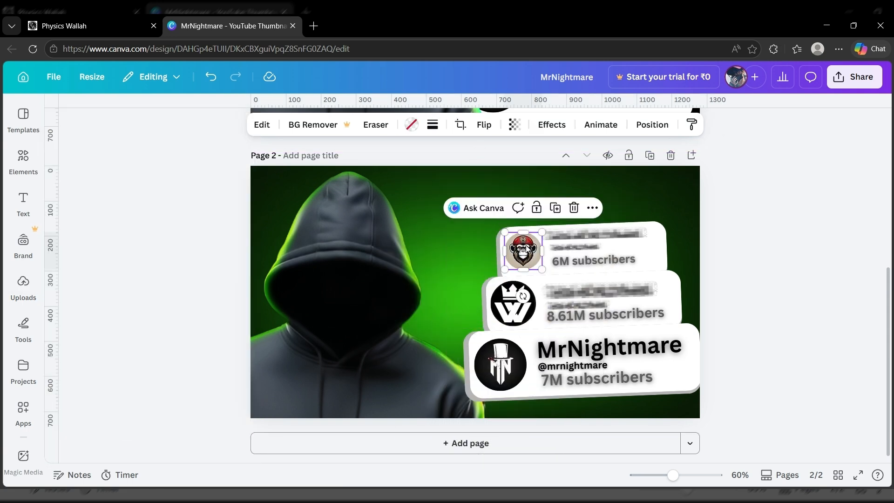
left_click(750, 208)
- Group each card's logo and text lines into its own group, top, middle and bottom
left_click_drag(642, 204, 602, 257)
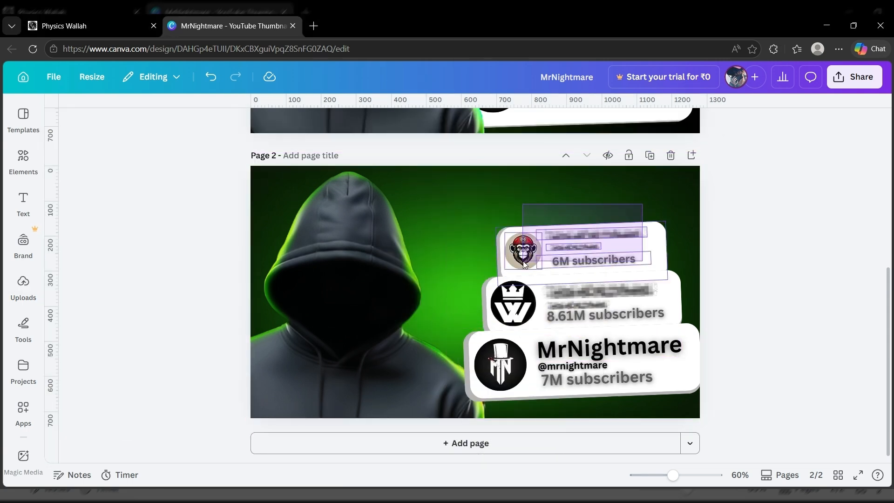
left_click_drag(523, 261, 486, 247)
key("ctrl+g")
mouse_move(688, 286)
left_mouse_down()
mouse_move(579, 309)
mouse_move(673, 298)
mouse_move(683, 278)
left_mouse_up()
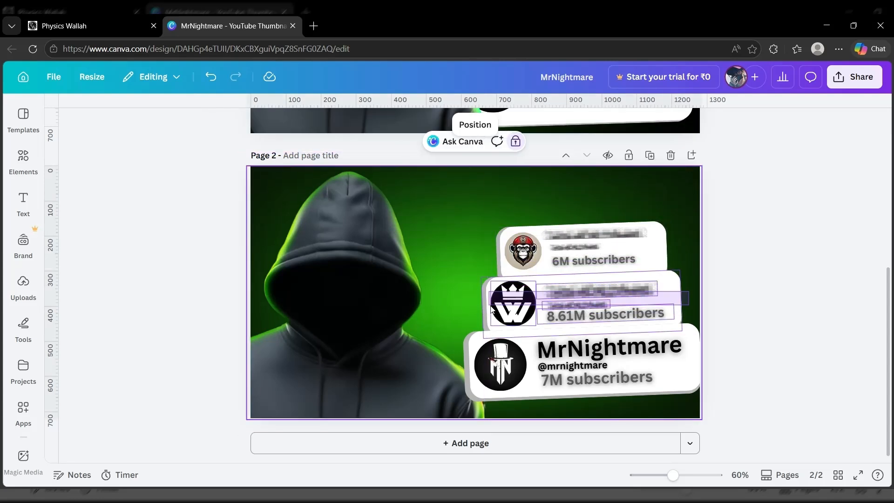
left_click(554, 251)
left_click_drag(674, 412, 515, 350)
left_click(542, 299)
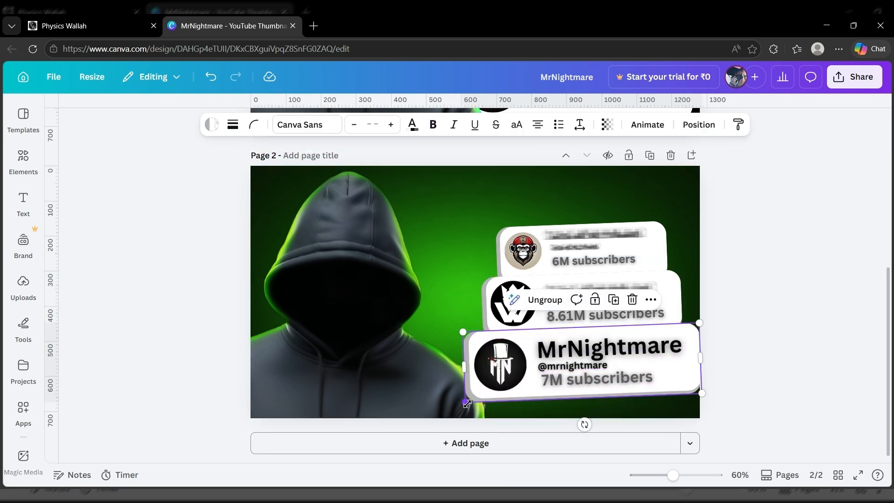
- Enlarge the bottom and middle cards, shift the top card left and enlarge its 6M text
left_click_drag(466, 402, 451, 407)
left_click(555, 312)
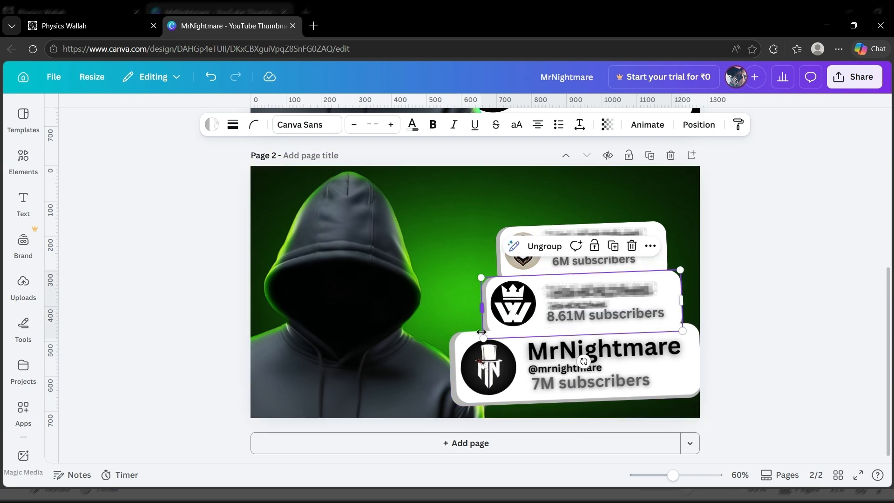
left_click_drag(486, 330, 467, 334)
mouse_move(681, 271)
left_mouse_down()
mouse_move(692, 261)
mouse_move(686, 267)
left_mouse_up()
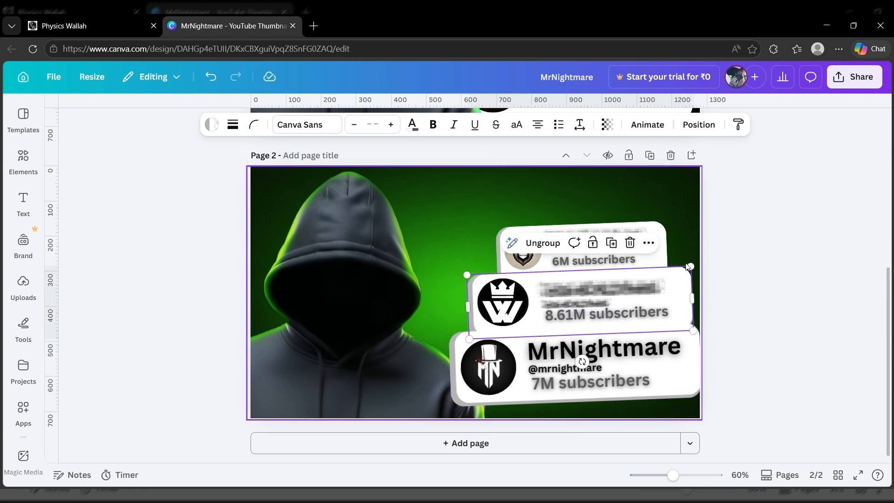
left_click(646, 260)
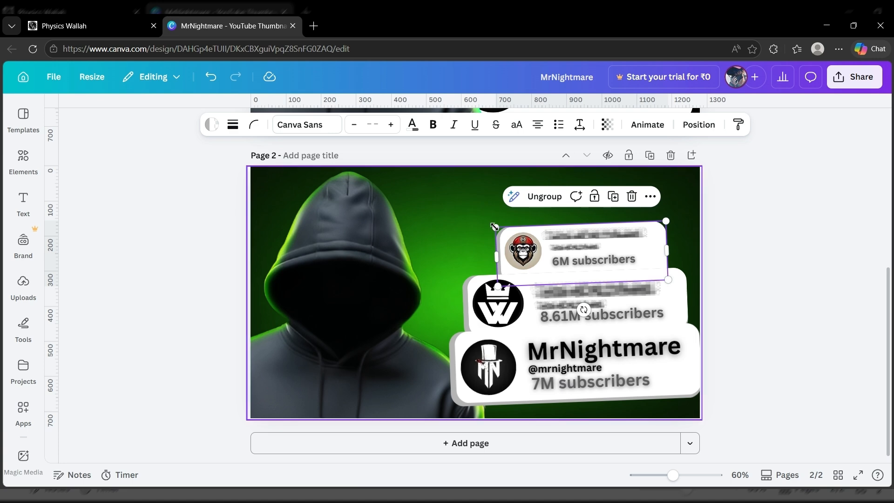
left_click_drag(649, 244, 675, 218)
left_click(629, 261)
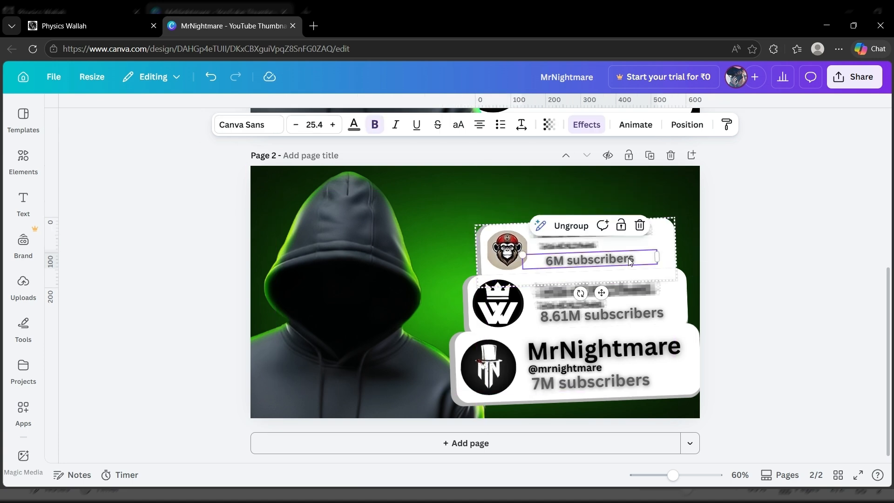
left_click_drag(656, 248, 673, 241)
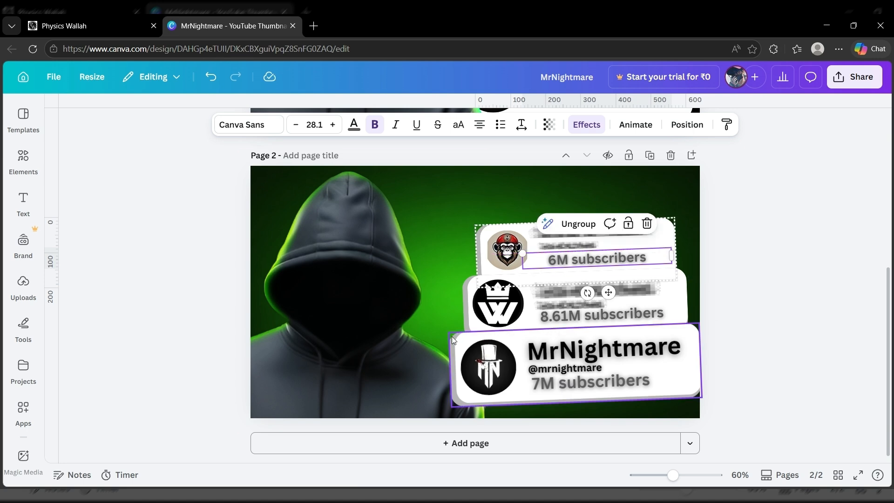
- Reorder the bottom MrNightmare card's grey shadow shape in the layer list
left_click(679, 287)
left_click(579, 343)
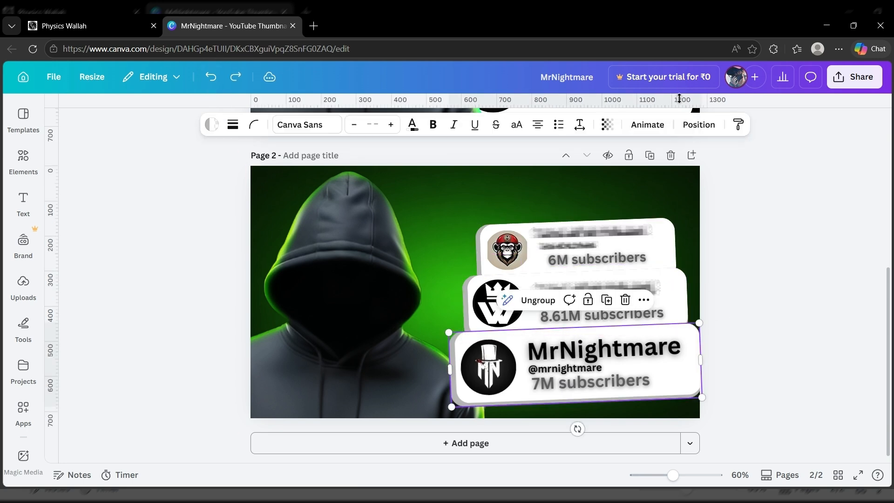
left_click(698, 124)
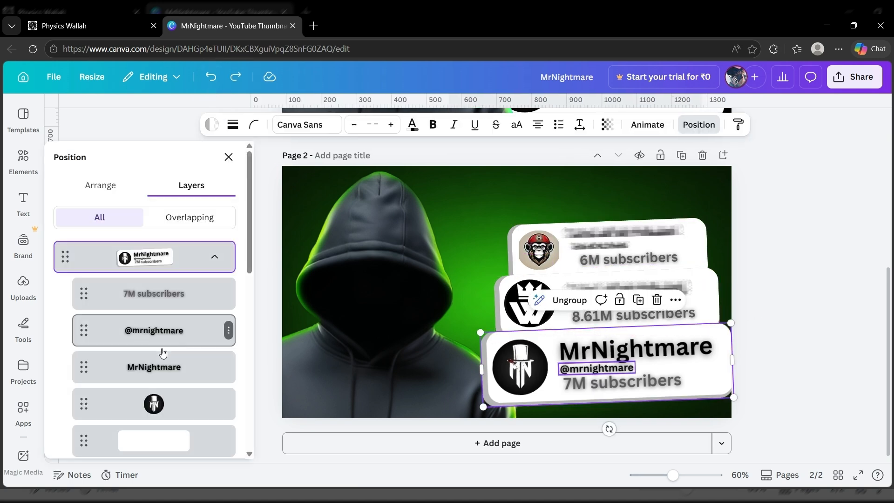
left_click(605, 387)
left_click(226, 369)
left_click_drag(704, 368, 704, 364)
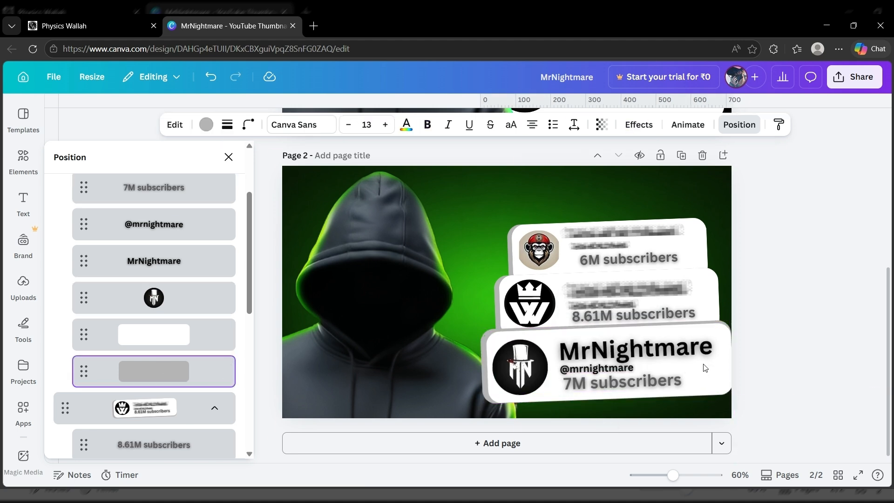
left_click(706, 368)
- Narrow the middle 8.61M card and nudge the 6M card's grey shadow shape upward
left_click(703, 281)
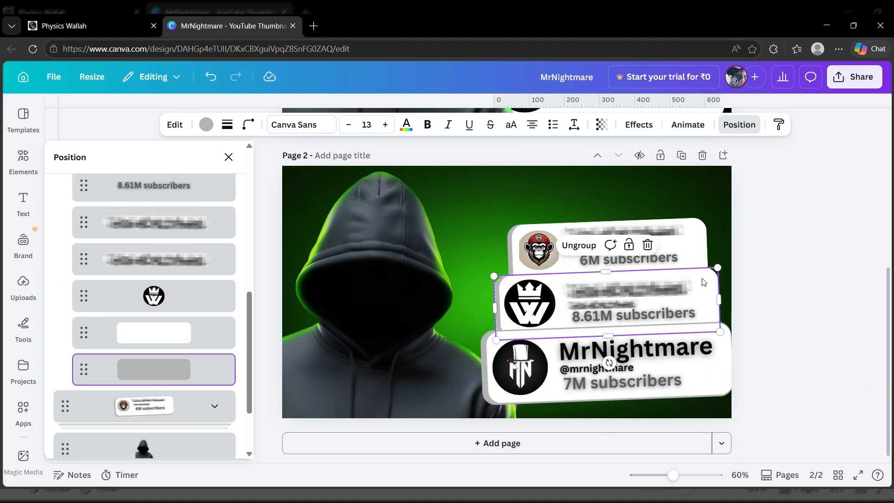
left_click_drag(719, 285, 715, 286)
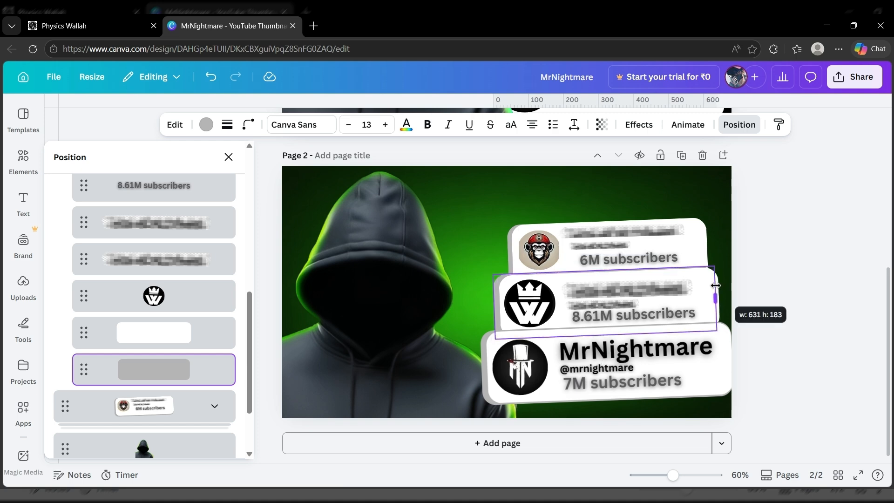
scroll(96, 377, "down", 2)
left_click(213, 332)
scroll(210, 334, "down", 4)
left_click(194, 383)
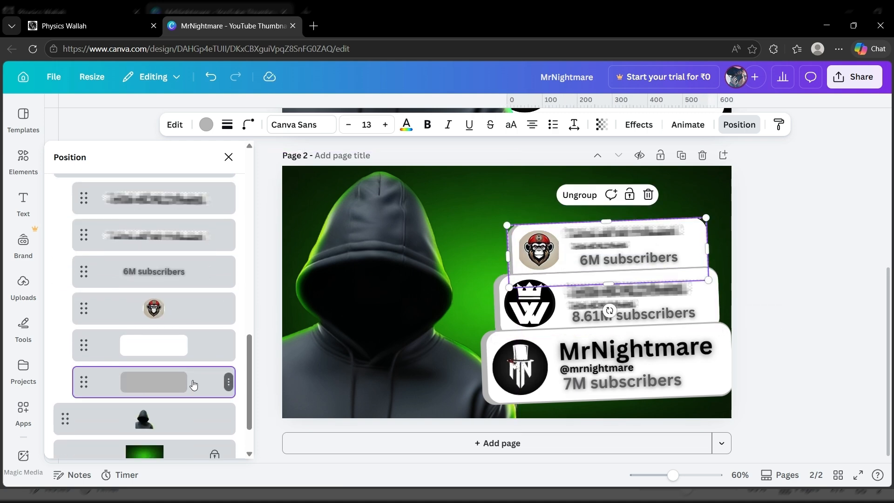
key("Up")
key("Up")
key("Up")
- Give the monkey and W logos a solid border of weight 4
left_click(507, 253)
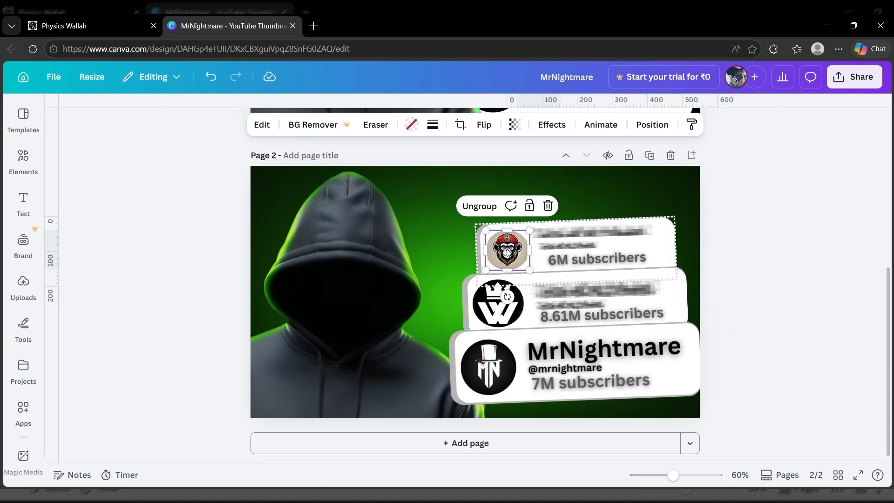
left_click(433, 124)
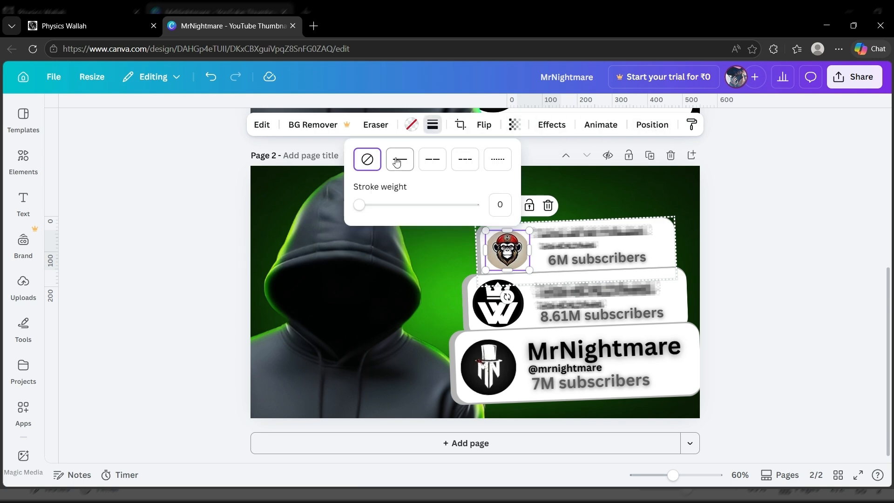
left_click(498, 302)
left_click(433, 124)
left_click(398, 159)
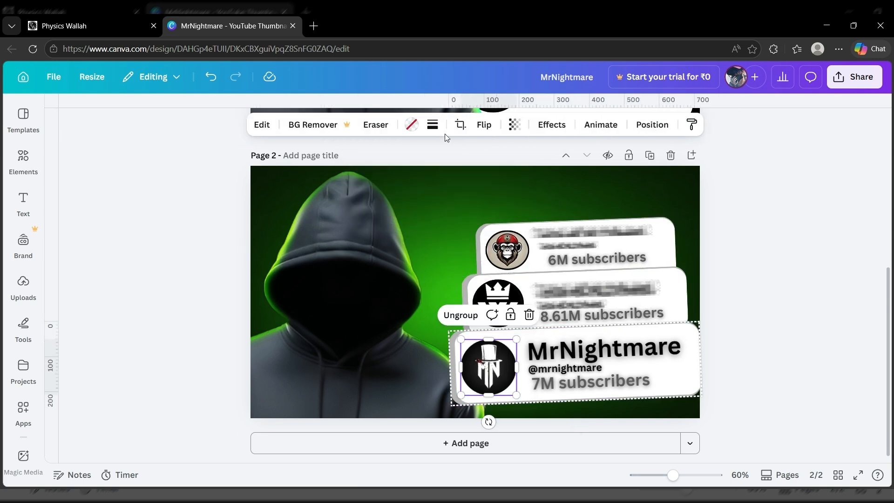
left_click(630, 367)
- Move the hooded figure to the top layer over the cards, then add a new text box
left_click(371, 306)
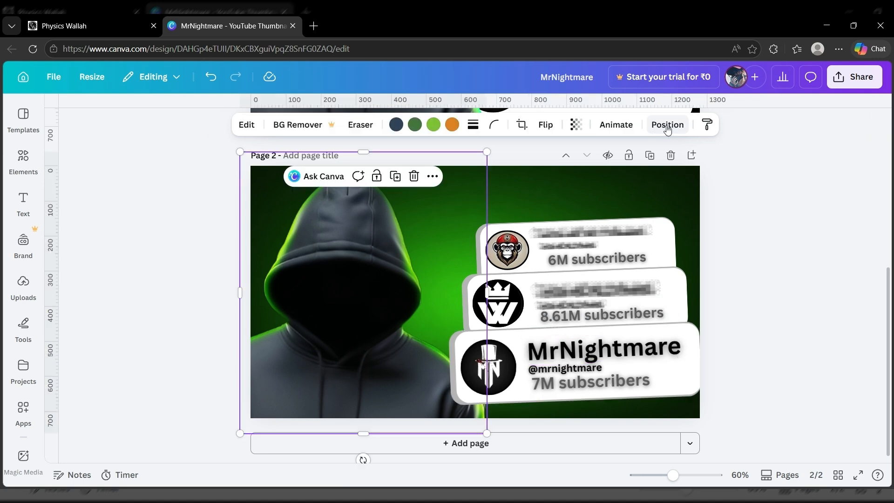
left_click(663, 124)
scroll(156, 344, "down", 5)
left_click_drag(156, 363, 149, 254)
left_click(215, 337)
left_click(216, 376)
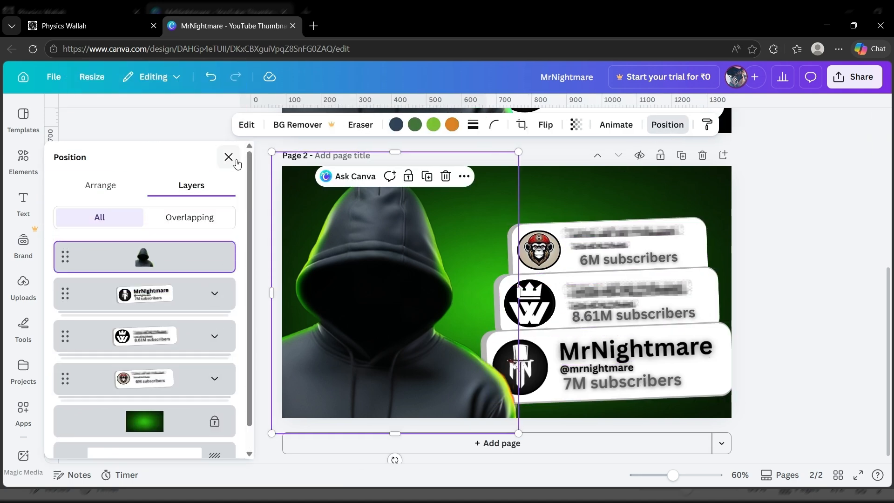
left_click(230, 158)
key("t")
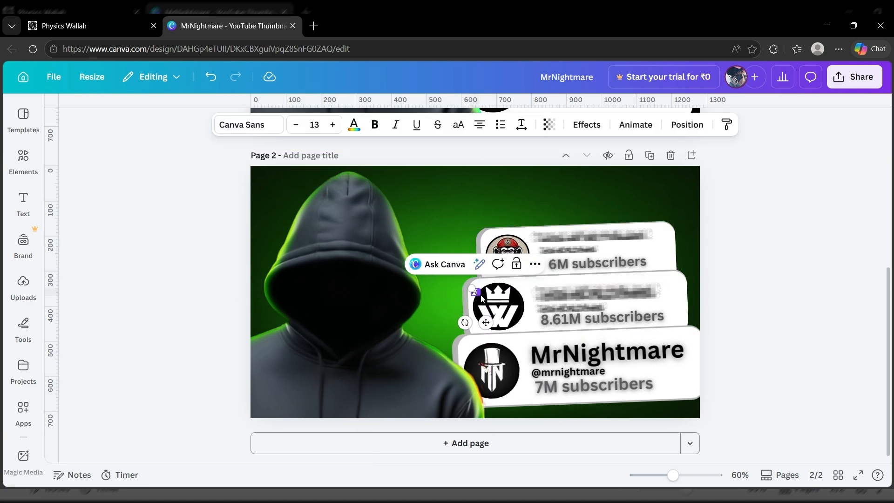
- Make the FACELESS text League Spartan, about size 92, green, and place it top right
left_click(260, 124)
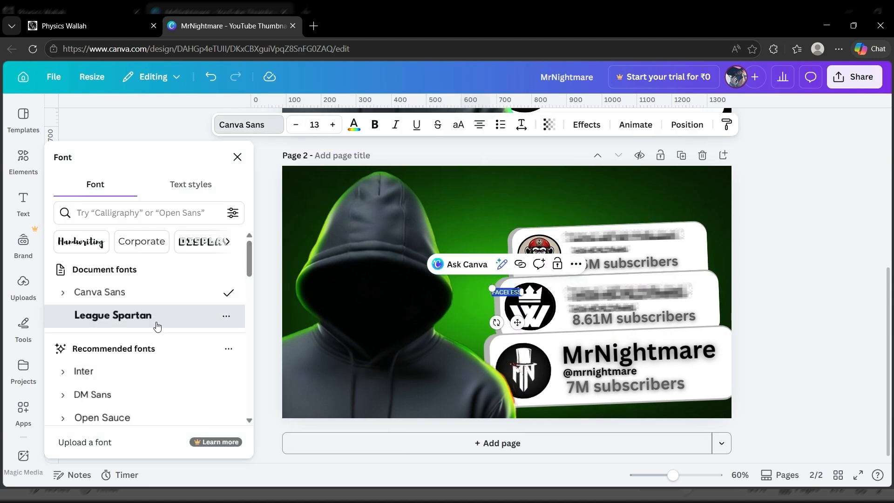
left_click(140, 315)
left_click_drag(525, 287, 477, 311)
left_click_drag(472, 315, 471, 317)
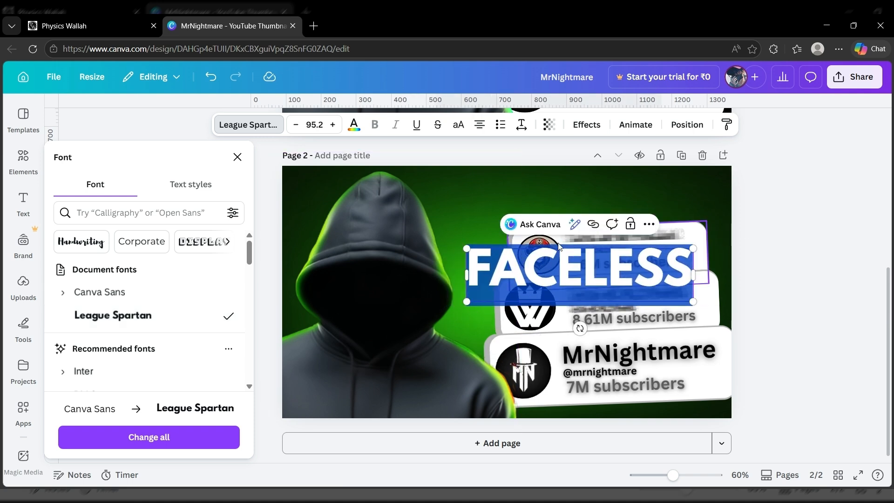
left_click(353, 125)
left_click(171, 243)
left_click(559, 342)
left_click_drag(589, 272, 591, 202)
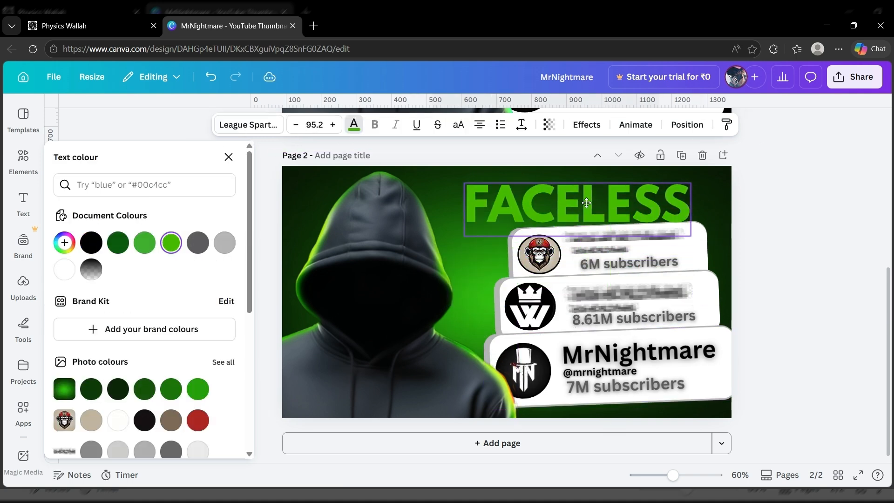
- Apply a Glow effect to the FACELESS heading
left_click(768, 247)
double_click(600, 198)
left_click(588, 126)
left_click(145, 205)
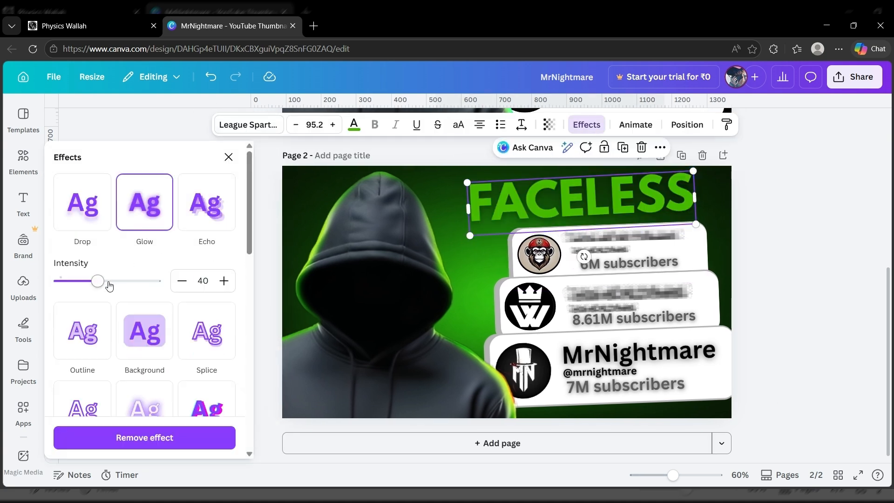
left_click(229, 157)
left_click(593, 252)
left_click(535, 210)
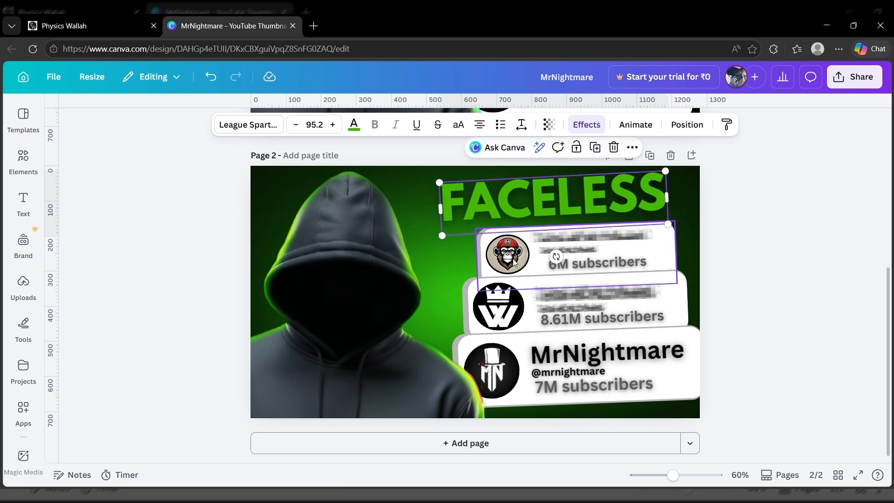
- Add a curved line rotated to about -101°, reshape its ends, and give it an arrowhead
key("l")
left_click(452, 124)
left_click(444, 201)
left_click_drag(465, 319, 495, 276)
left_click_drag(504, 357, 461, 269)
left_click_drag(465, 202, 434, 220)
left_click(429, 129)
left_click(403, 182)
- Colour the arrow green with stroke weight 9, adjust its tail, and add a square
left_click(340, 124)
left_click(171, 200)
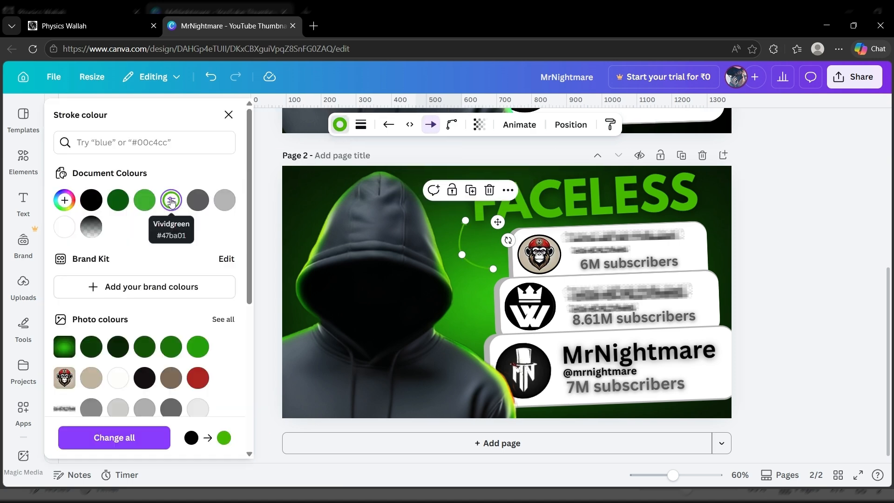
left_click(361, 125)
left_click_drag(287, 228, 298, 229)
left_click(144, 201)
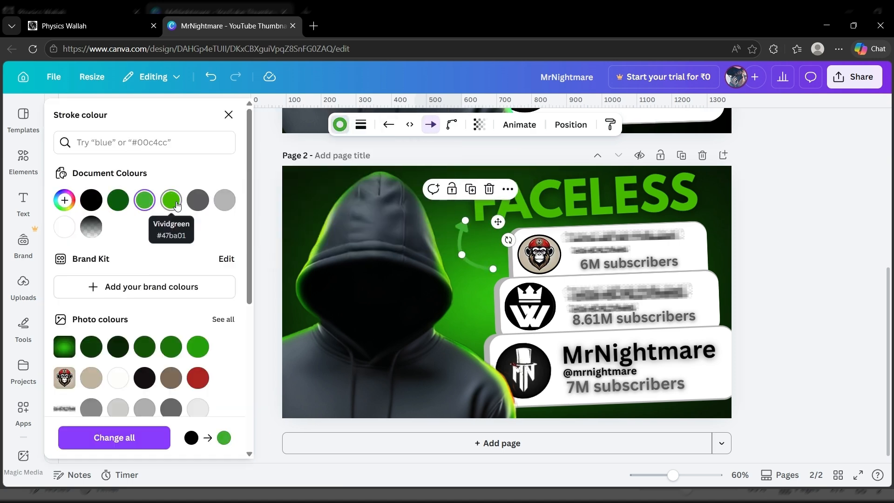
left_click_drag(493, 269, 497, 271)
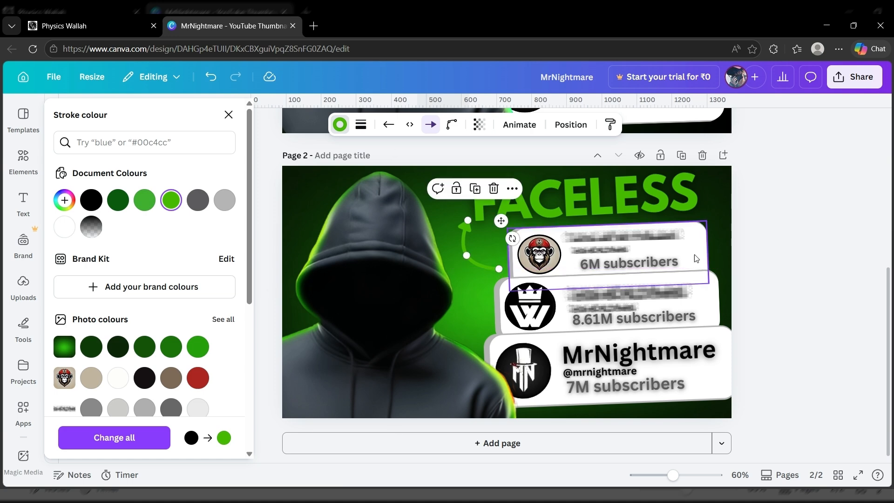
left_click(723, 254)
key("r")
left_click(369, 124)
- Fill the square with a black-to-transparent gradient
left_click(64, 200)
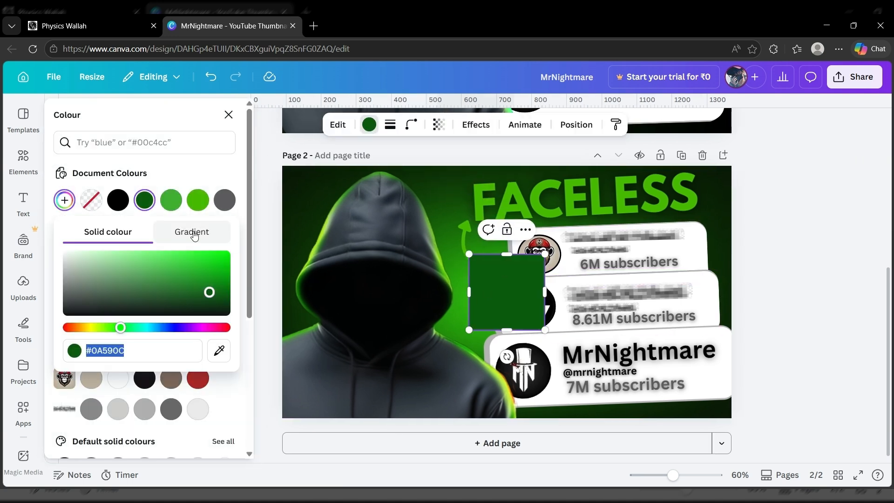
left_click(191, 231)
left_click_drag(135, 339, 100, 372)
left_click_drag(264, 401, 101, 401)
left_click(170, 282)
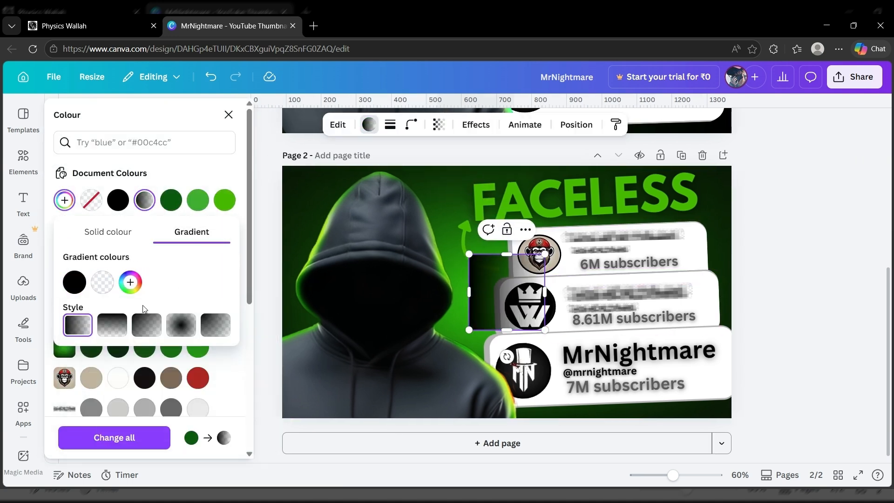
left_click(101, 331)
left_click(80, 328)
left_click(112, 331)
- Stretch the gradient into an upright panel just above the background, then preview full screen
left_click_drag(469, 292, 387, 301)
left_click_drag(544, 292, 616, 292)
left_click_drag(501, 356, 437, 292)
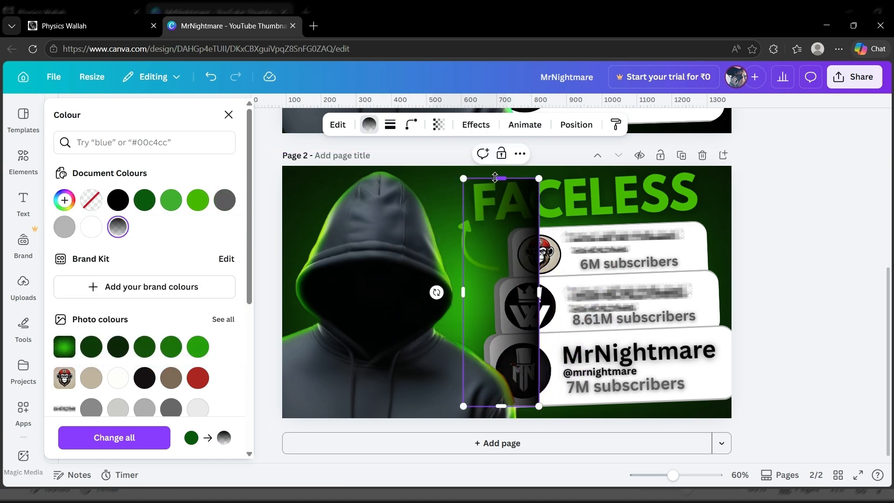
left_click_drag(510, 300, 444, 292)
left_click(577, 126)
left_click_drag(150, 212, 146, 384)
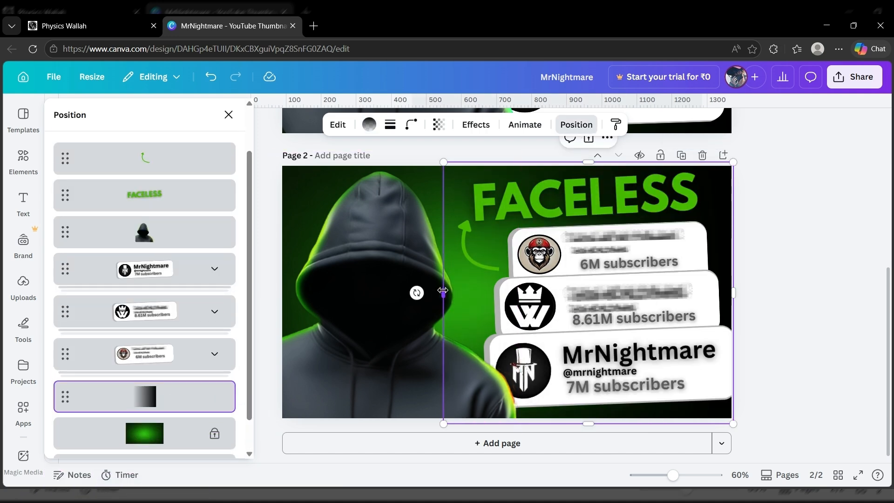
left_click_drag(443, 291, 419, 310)
left_click(834, 300)
left_click(858, 475)
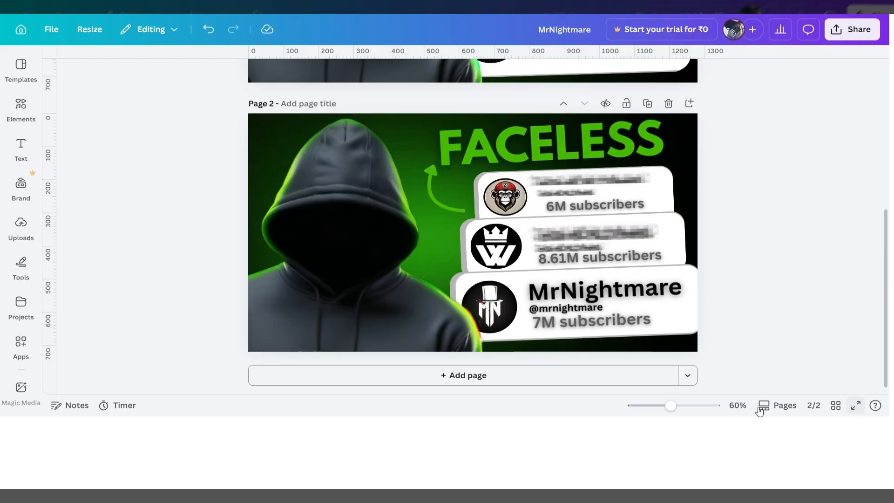